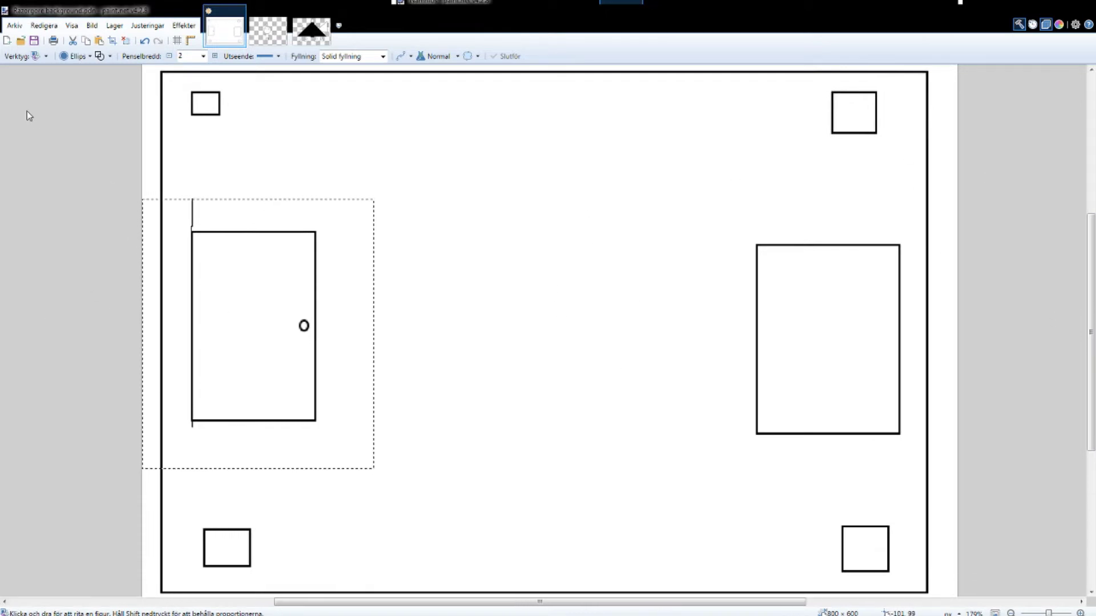
Step: Switch to the Pan tool to look around the room layout
{"action": "key", "text": "h"}
Step: Draw a first jagged arrow in the lower middle, then select the whole image
{"action": "left_click_drag", "start_coordinate": [558, 223], "coordinate": [553, 213]}
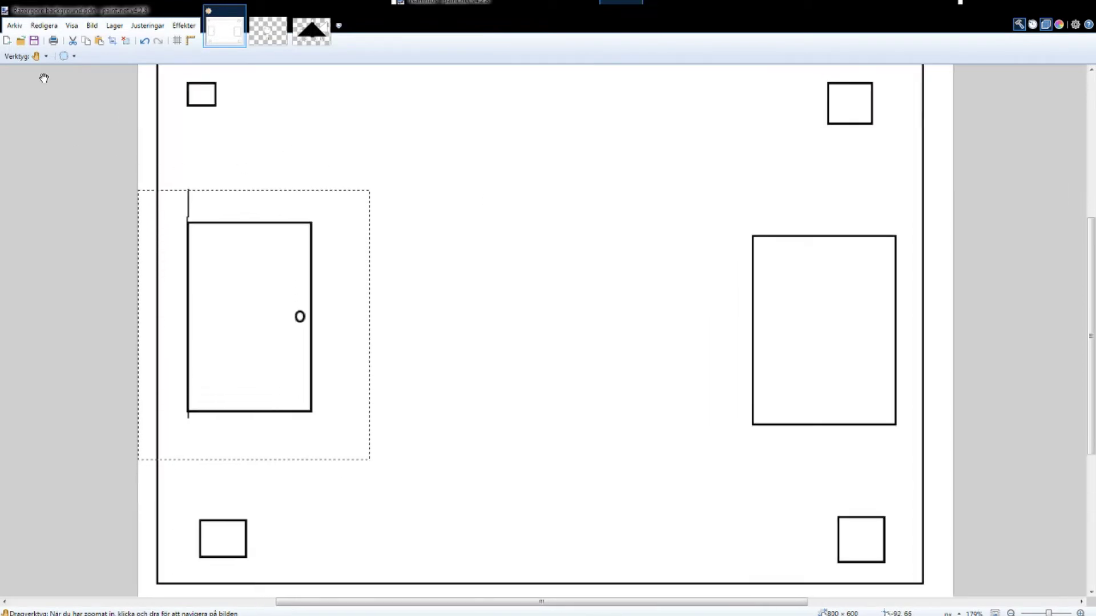
{"action": "key", "text": "o"}
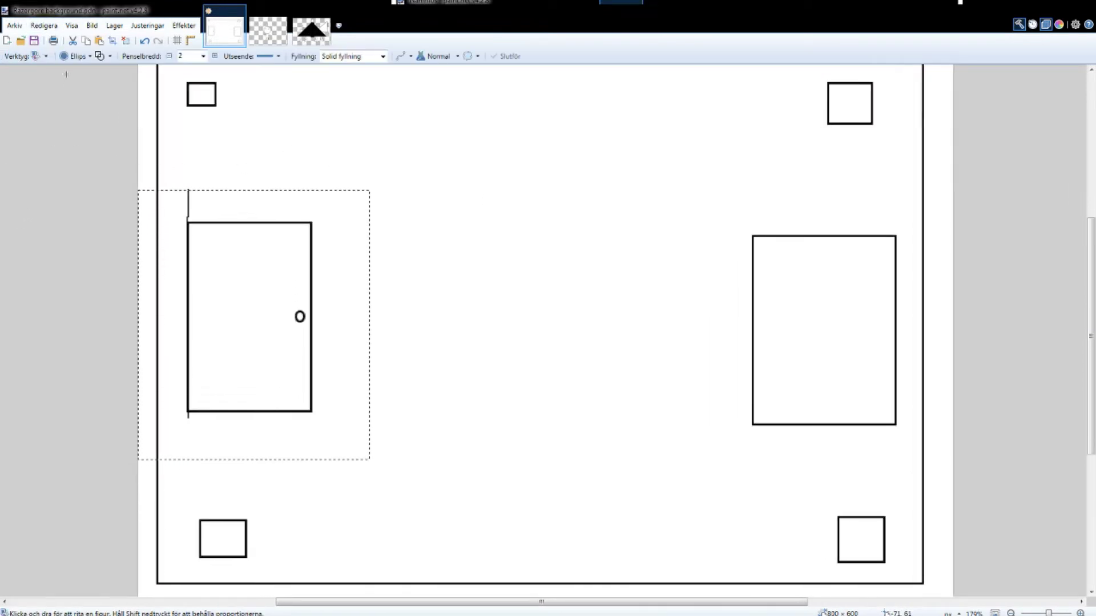
{"action": "key", "text": "o"}
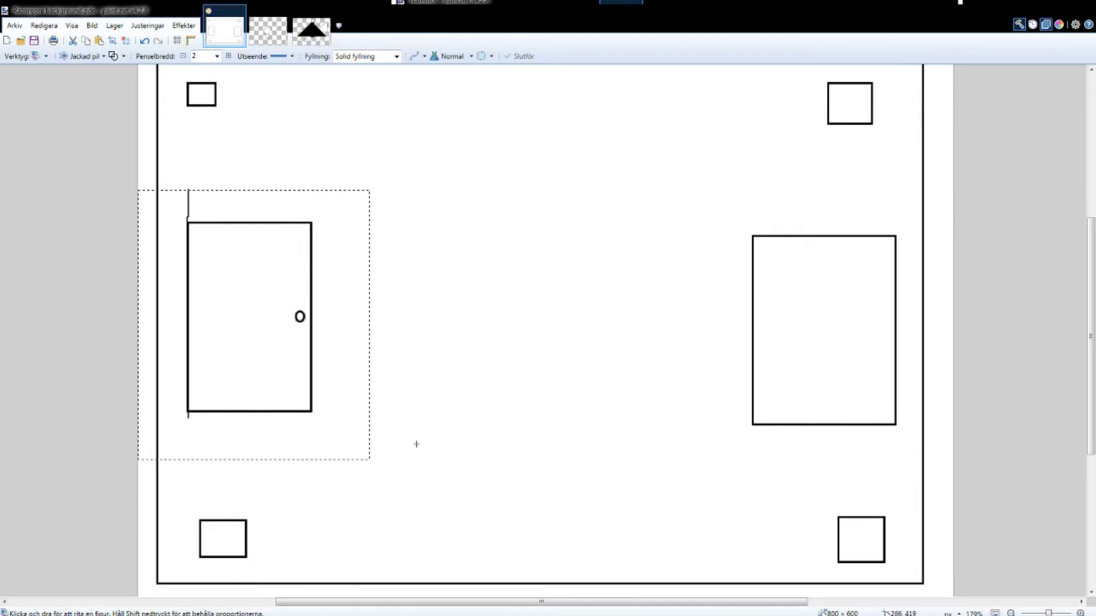
{"action": "left_click_drag", "start_coordinate": [537, 574], "coordinate": [574, 480]}
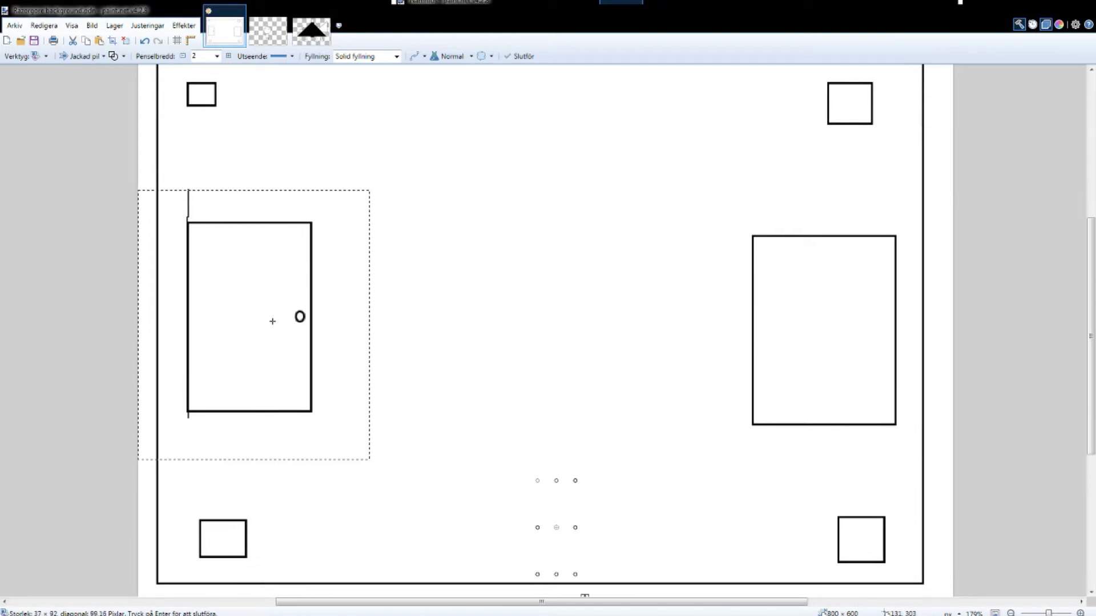
{"action": "key", "text": "s"}
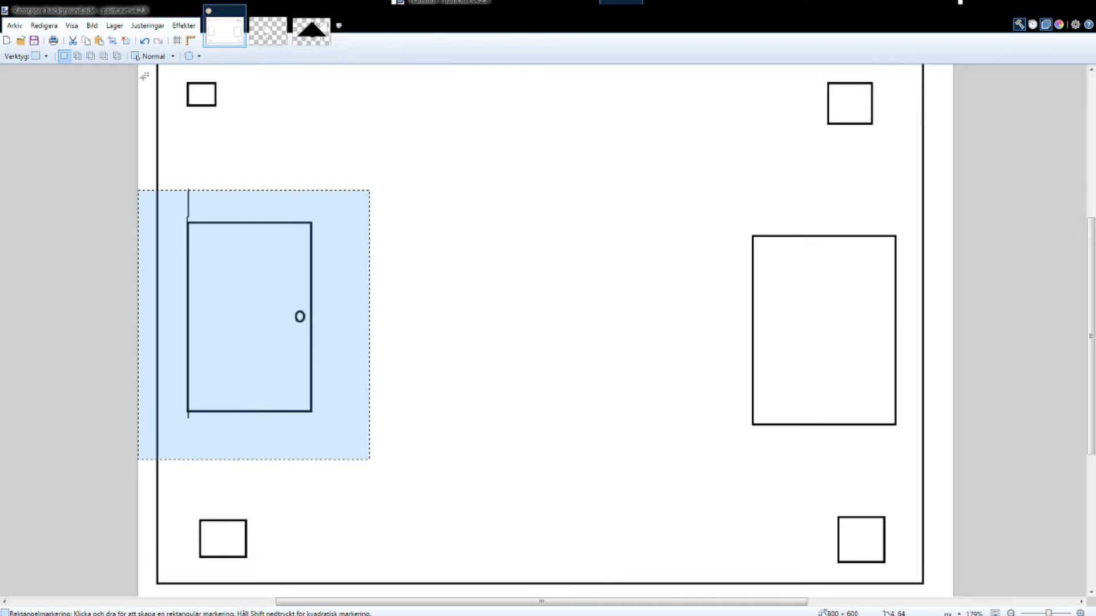
{"action": "scroll", "coordinate": [501, 281], "scroll_direction": "up", "scroll_amount": 3}
{"action": "left_click_drag", "start_coordinate": [153, 119], "coordinate": [959, 599]}
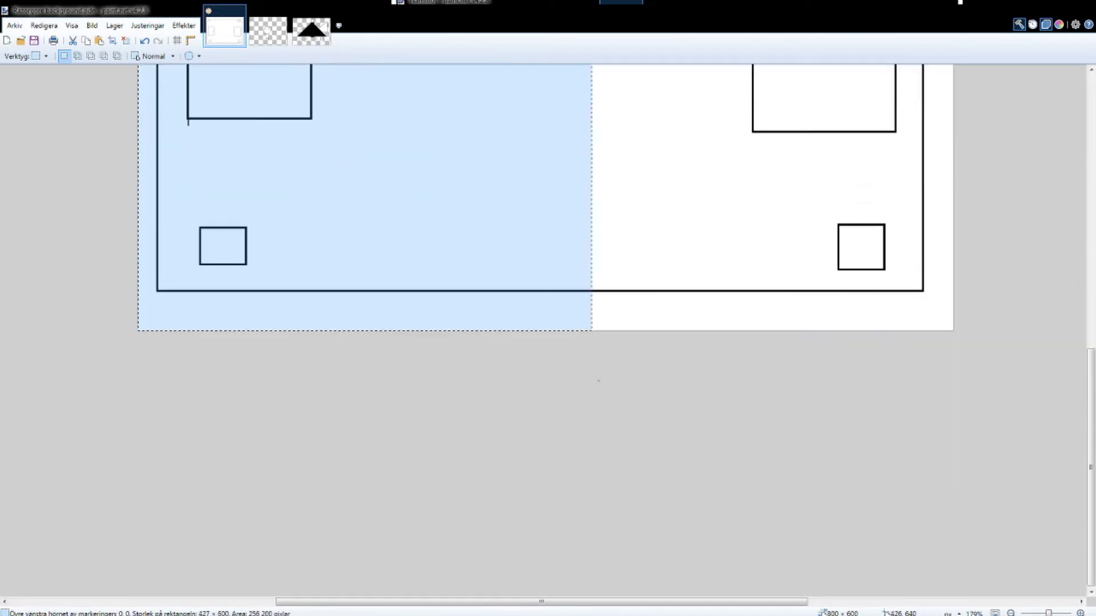
{"action": "scroll", "coordinate": [811, 428], "scroll_direction": "up", "scroll_amount": 3}
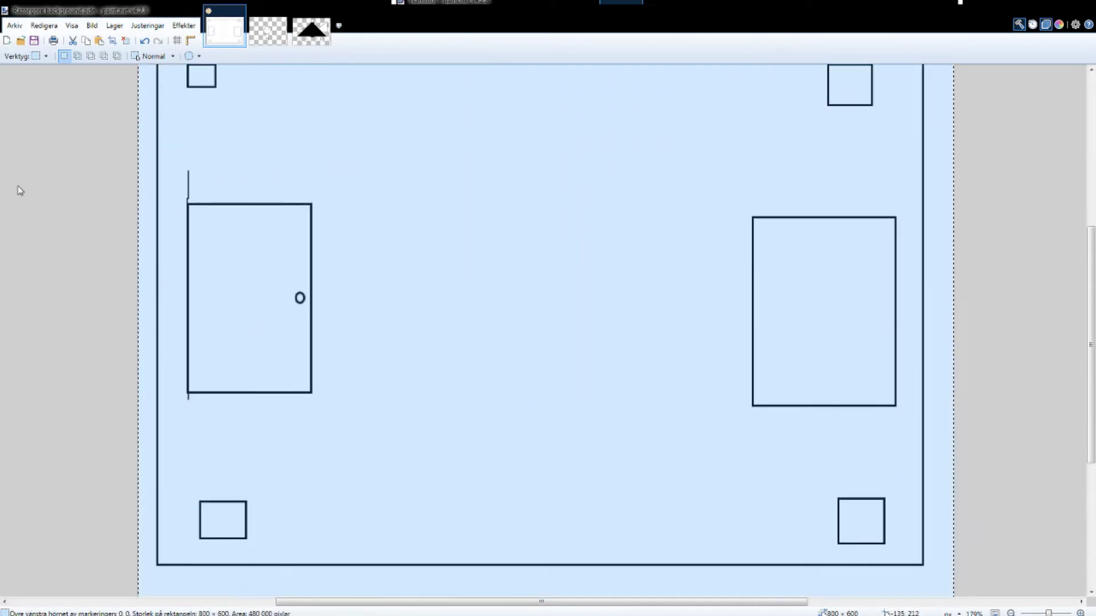
Step: Redraw the arrow at the bottom centre, rotate it upward and shift it slightly lower
{"action": "key", "text": "o"}
{"action": "scroll", "coordinate": [501, 385], "scroll_direction": "up", "scroll_amount": 2}
{"action": "scroll", "coordinate": [501, 471], "scroll_direction": "down", "scroll_amount": 3}
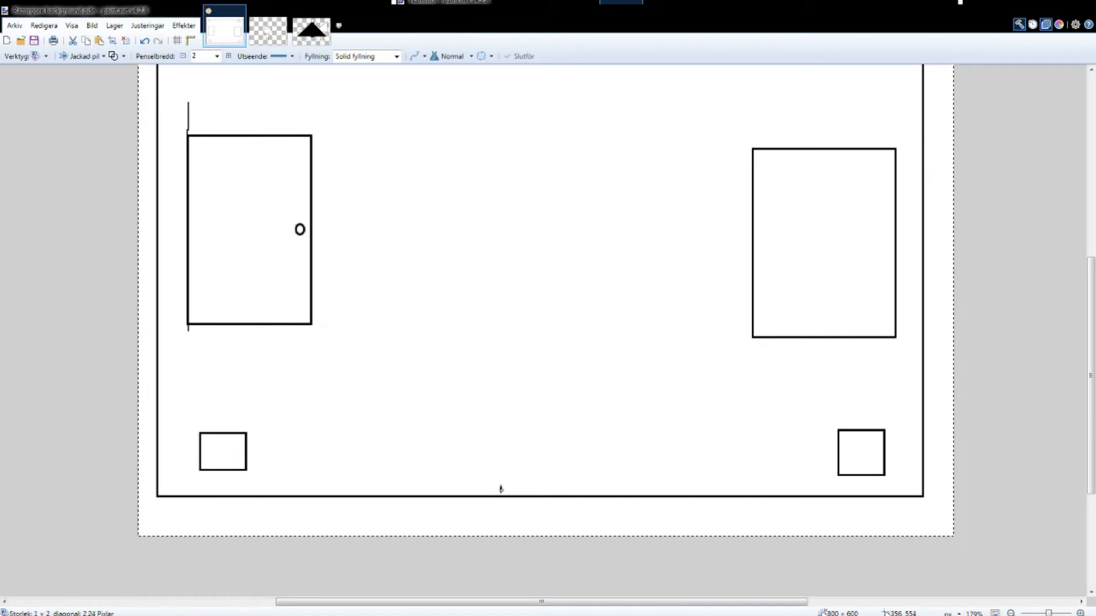
{"action": "left_click_drag", "start_coordinate": [501, 489], "coordinate": [577, 395]}
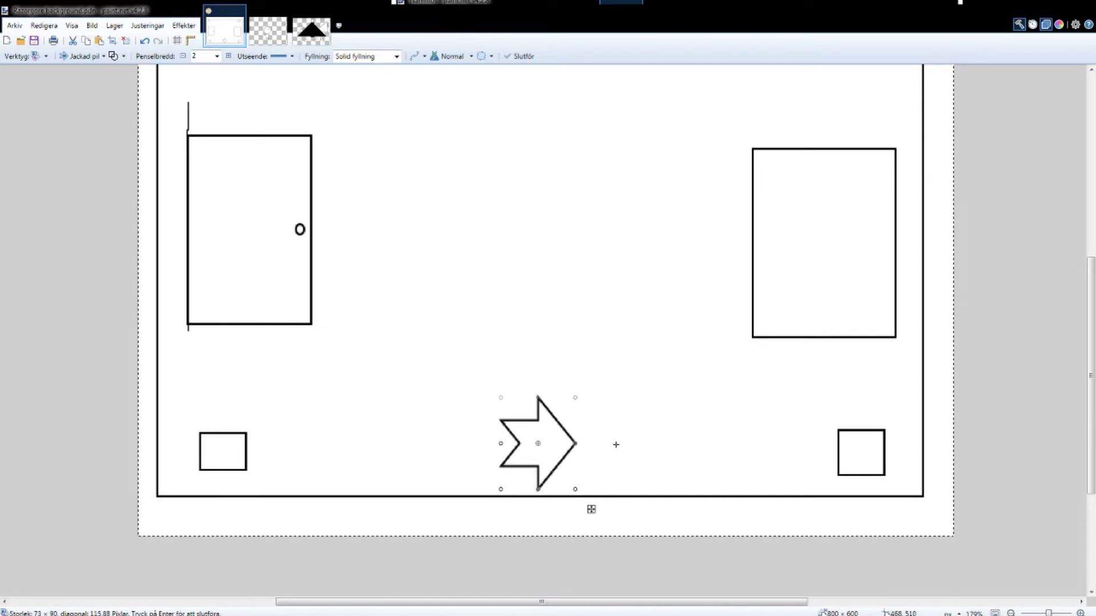
{"action": "left_click_drag", "start_coordinate": [607, 443], "coordinate": [543, 314]}
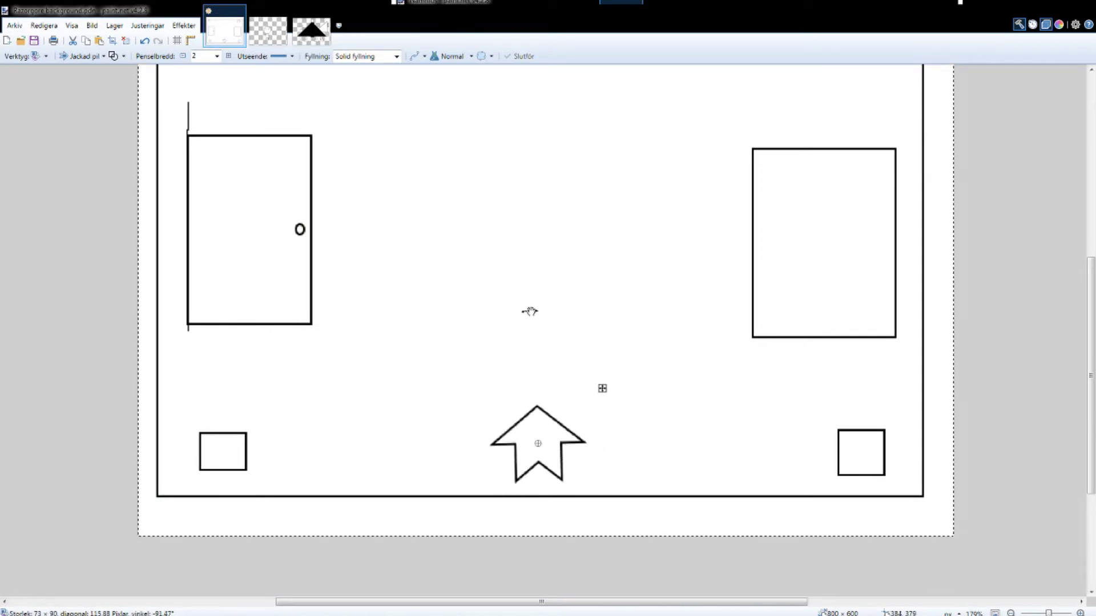
{"action": "left_click_drag", "start_coordinate": [538, 432], "coordinate": [548, 442]}
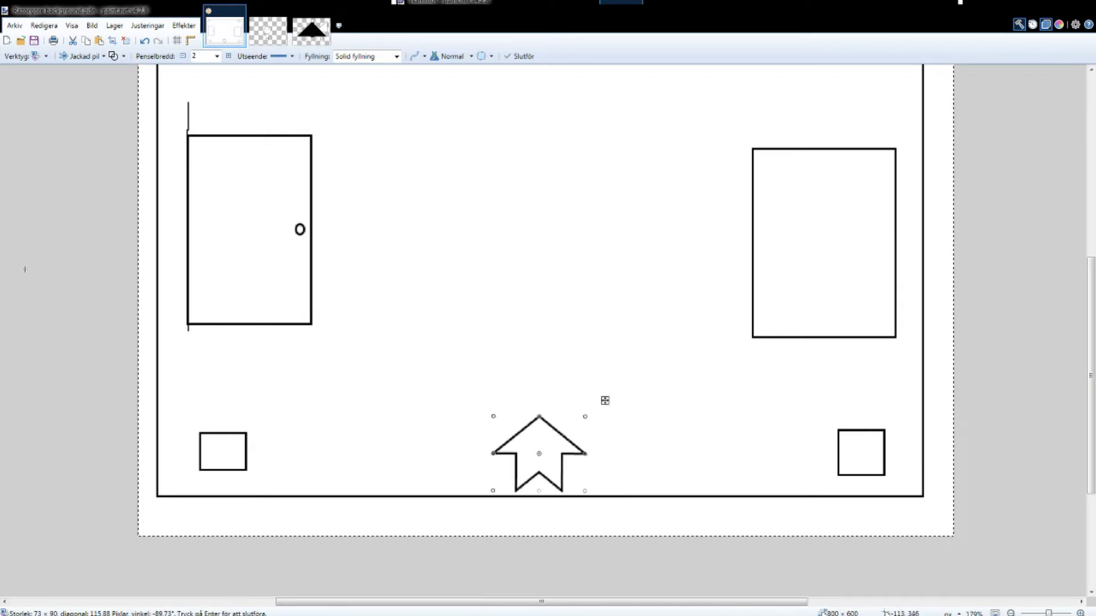
Step: Turn the arrow into the large bottom oval and scatter six small egg ellipses
{"action": "left_click", "coordinate": [86, 57]}
{"action": "left_click", "coordinate": [99, 91]}
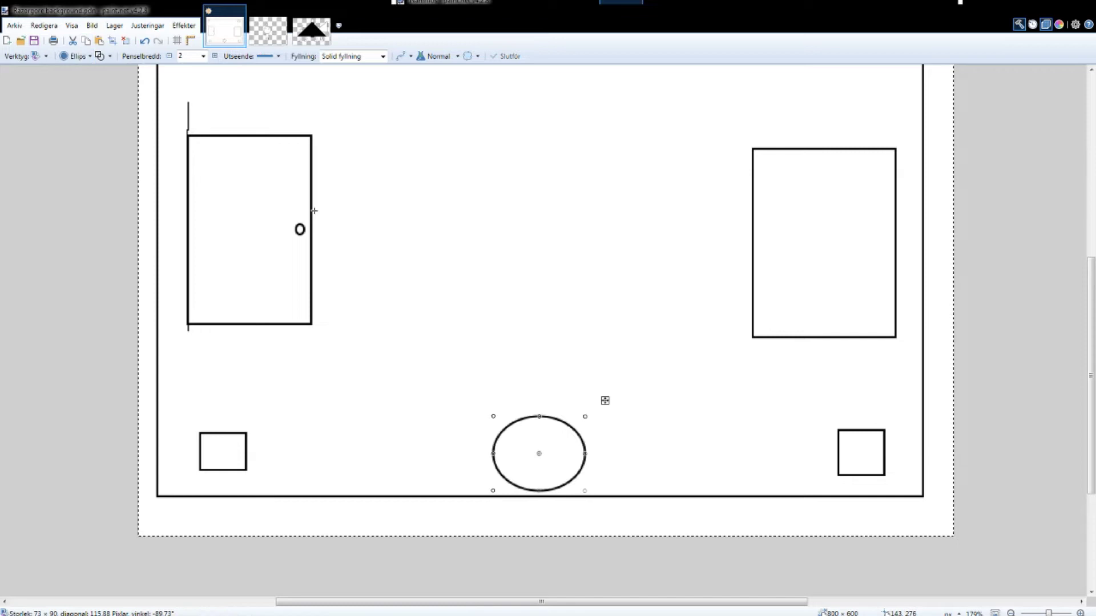
{"action": "left_click_drag", "start_coordinate": [314, 210], "coordinate": [341, 233]}
{"action": "left_click_drag", "start_coordinate": [510, 145], "coordinate": [539, 182]}
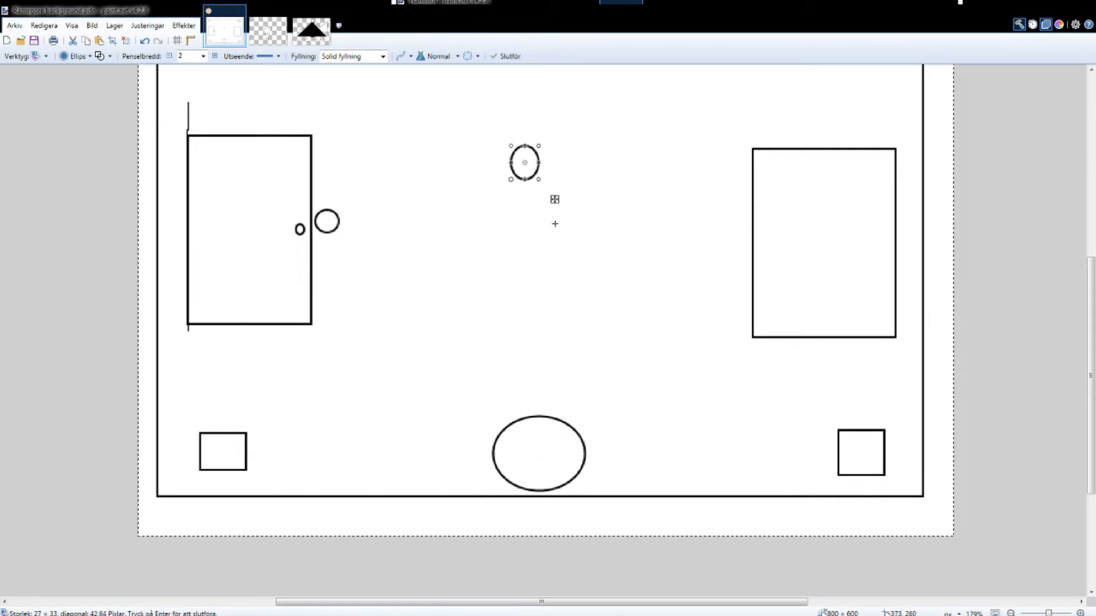
{"action": "left_click_drag", "start_coordinate": [597, 264], "coordinate": [655, 293]}
{"action": "left_click_drag", "start_coordinate": [505, 324], "coordinate": [531, 339]}
{"action": "left_click_drag", "start_coordinate": [412, 364], "coordinate": [435, 383]}
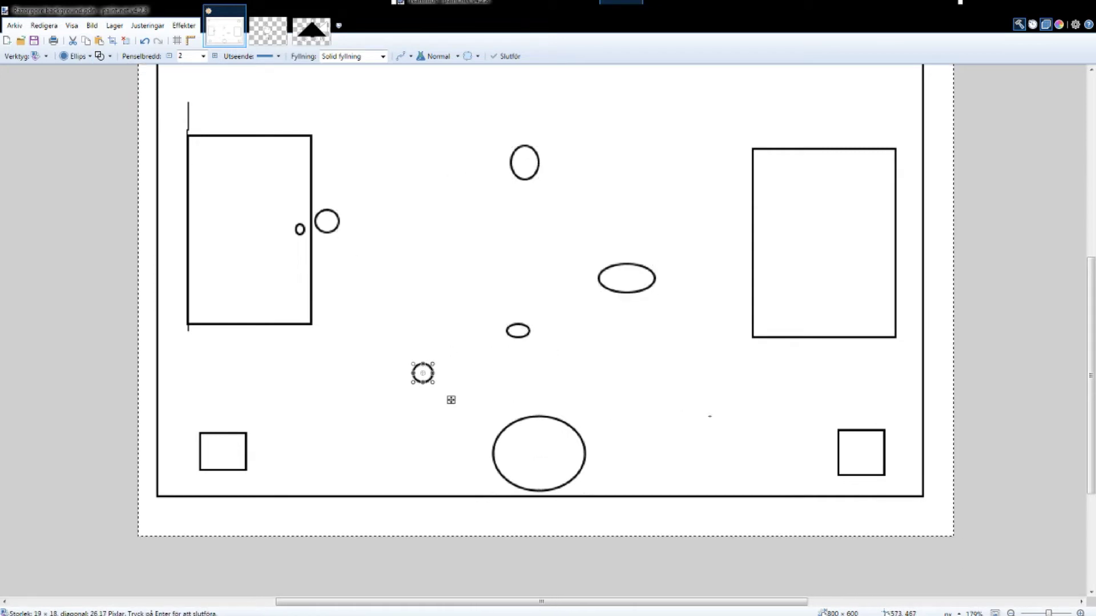
{"action": "left_click_drag", "start_coordinate": [705, 400], "coordinate": [724, 419]}
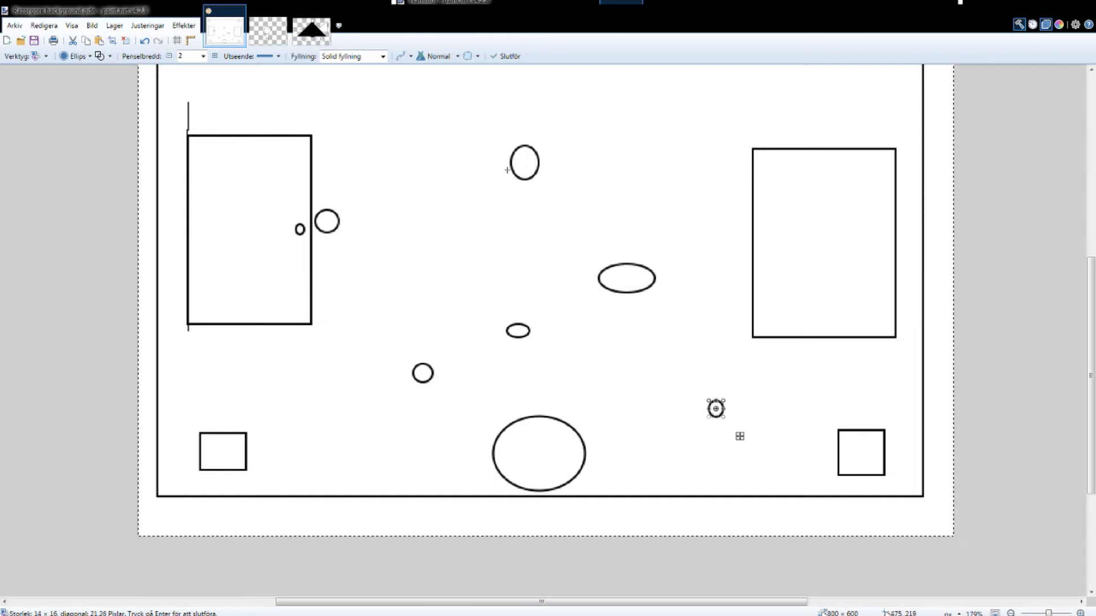
{"action": "scroll", "coordinate": [740, 437], "scroll_direction": "up", "scroll_amount": 2}
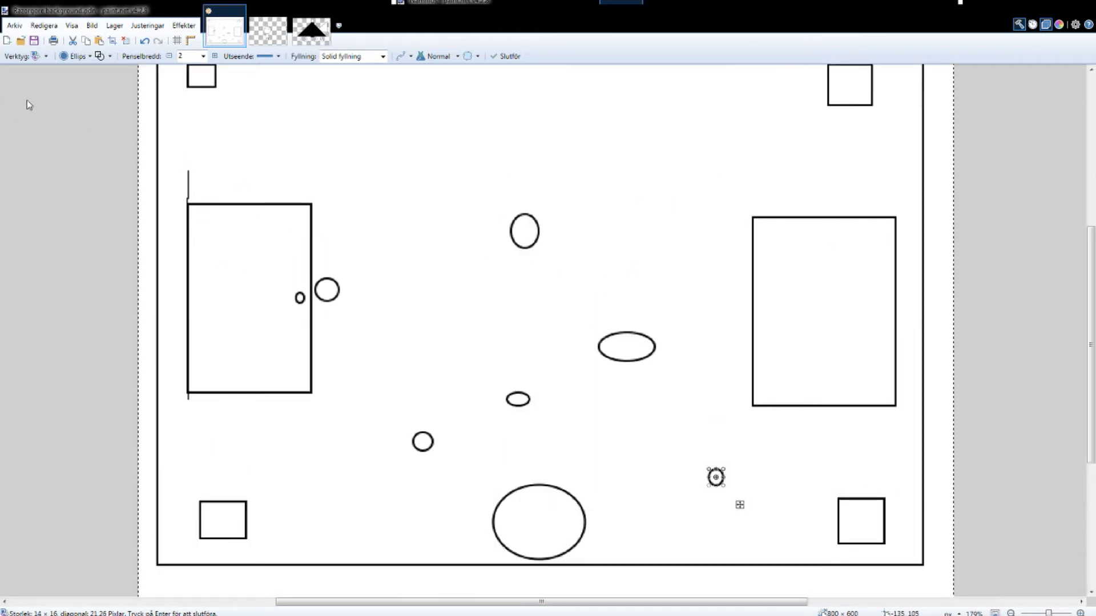
Step: Label the left rectangle 1 and the right rectangle 2
{"action": "key", "text": "t"}
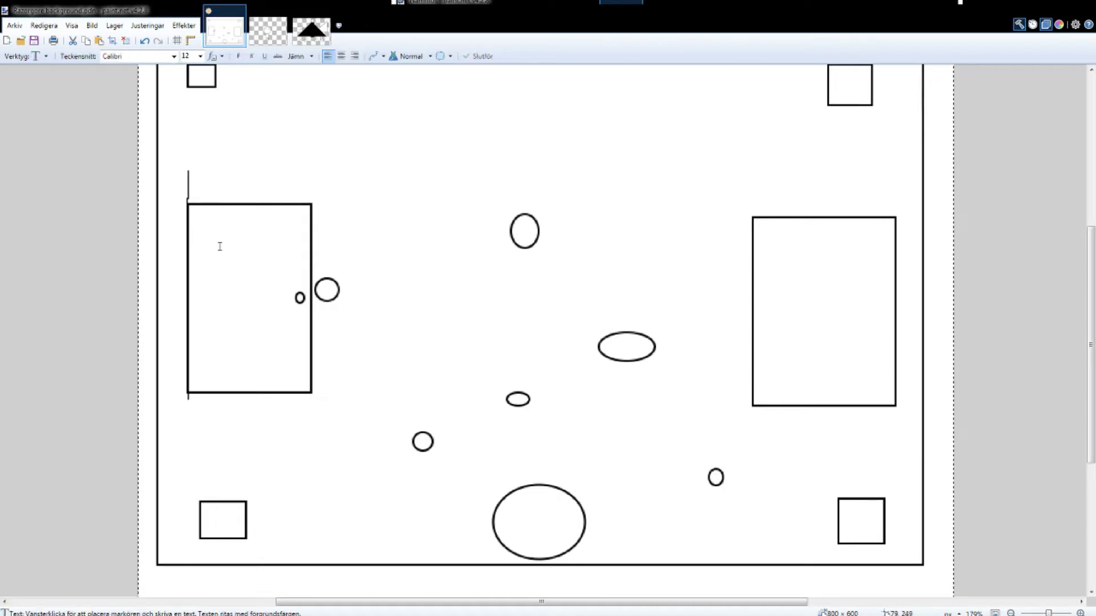
{"action": "left_click", "coordinate": [231, 240]}
{"action": "type", "text": "1"}
{"action": "left_click", "coordinate": [845, 296]}
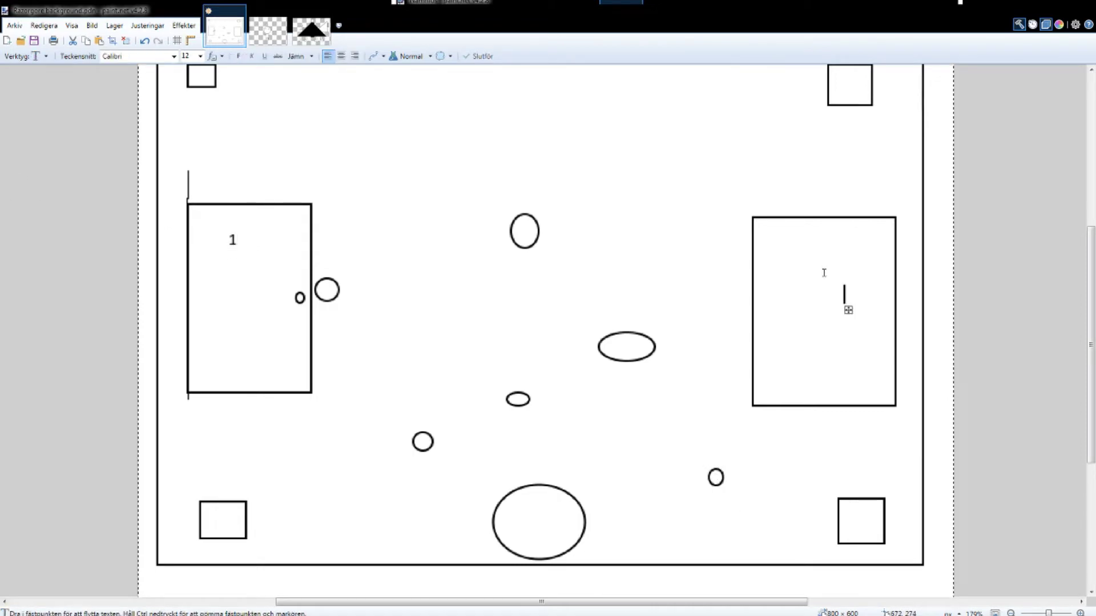
{"action": "type", "text": "2"}
{"action": "left_click", "coordinate": [692, 330]}
{"action": "key", "text": "h"}
{"action": "left_click_drag", "start_coordinate": [546, 183], "coordinate": [550, 204]}
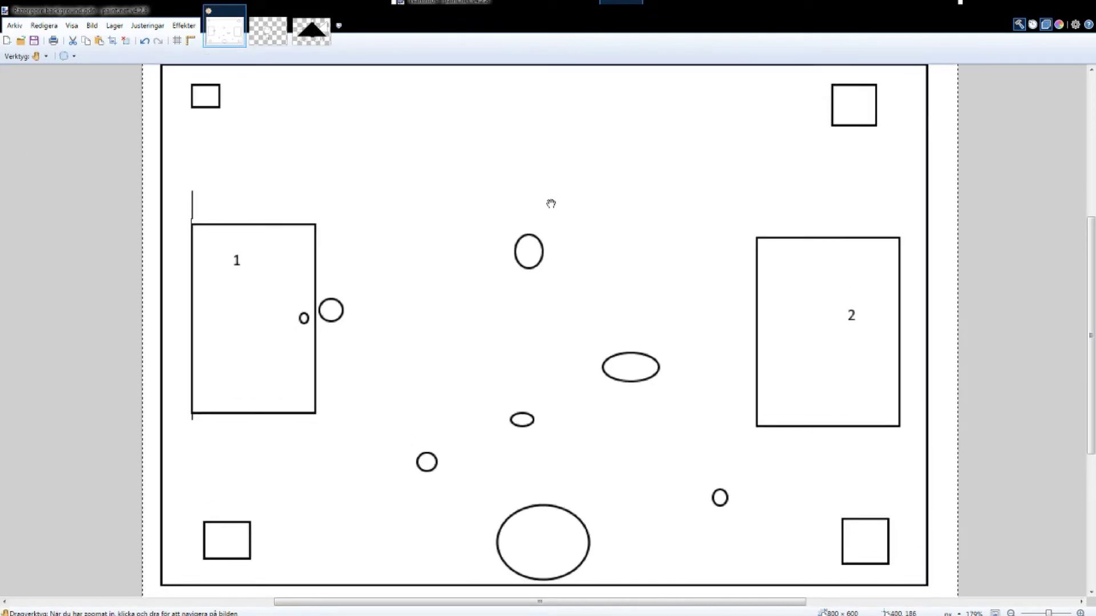
{"action": "left_click_drag", "start_coordinate": [598, 472], "coordinate": [618, 419]}
{"action": "left_click_drag", "start_coordinate": [291, 308], "coordinate": [344, 330]}
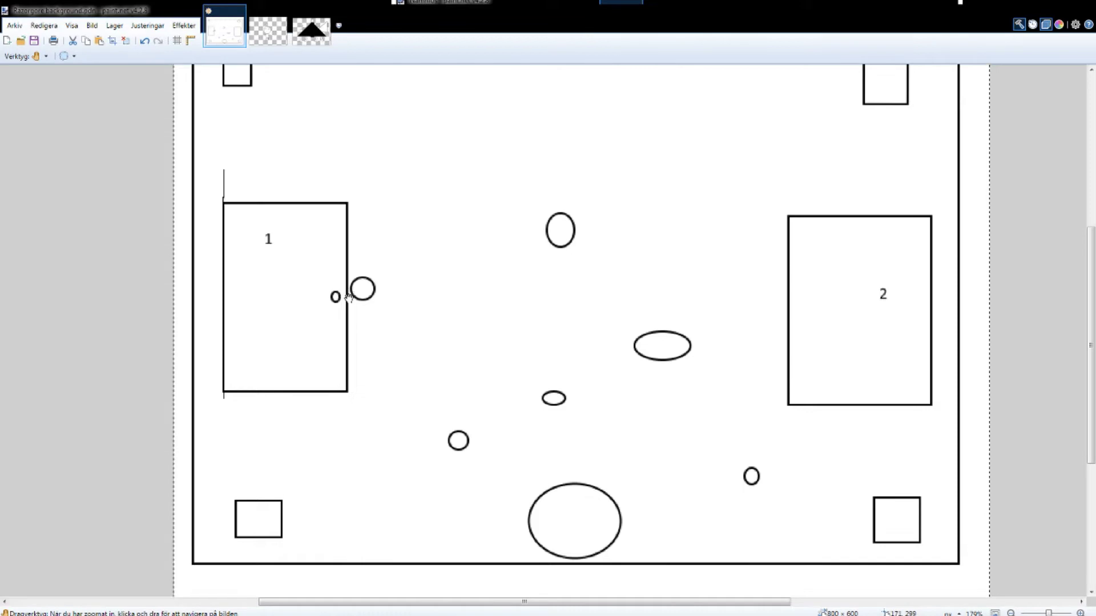
{"action": "left_click_drag", "start_coordinate": [335, 296], "coordinate": [311, 308]}
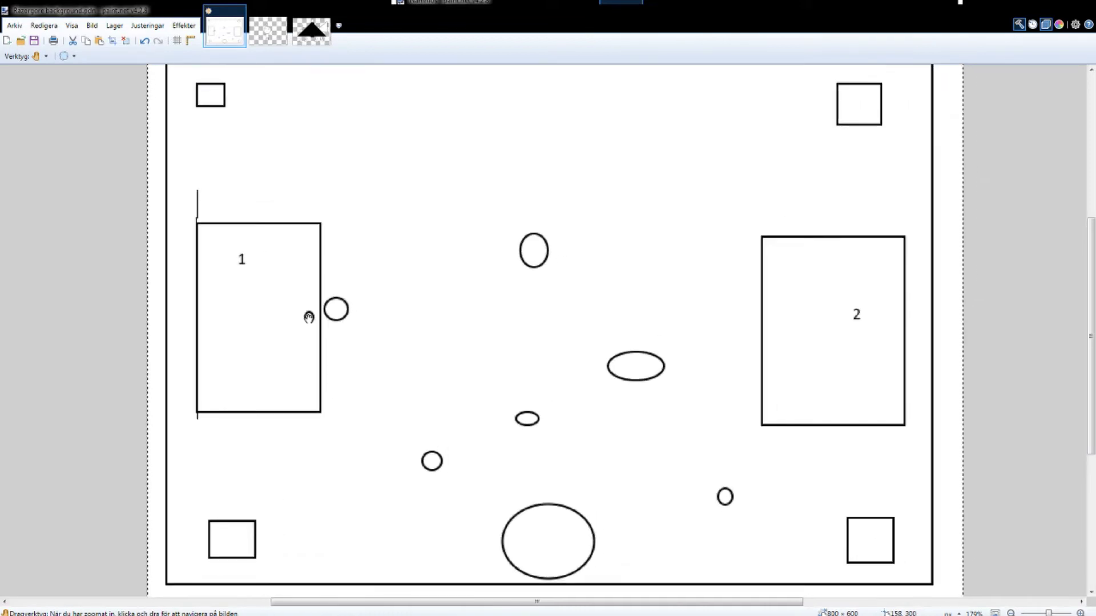
{"action": "left_click_drag", "start_coordinate": [312, 170], "coordinate": [337, 207]}
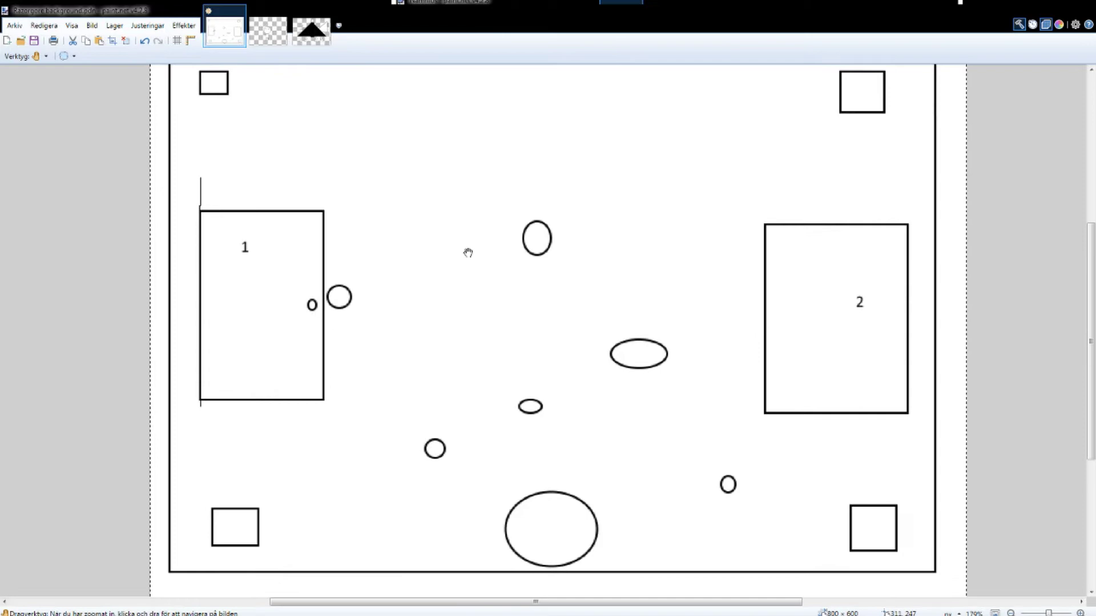
Step: Paste the boss triangle figure and box-select all of it
{"action": "key", "text": "ctrl+v"}
{"action": "scroll", "coordinate": [1000, 397], "scroll_direction": "up", "scroll_amount": 2}
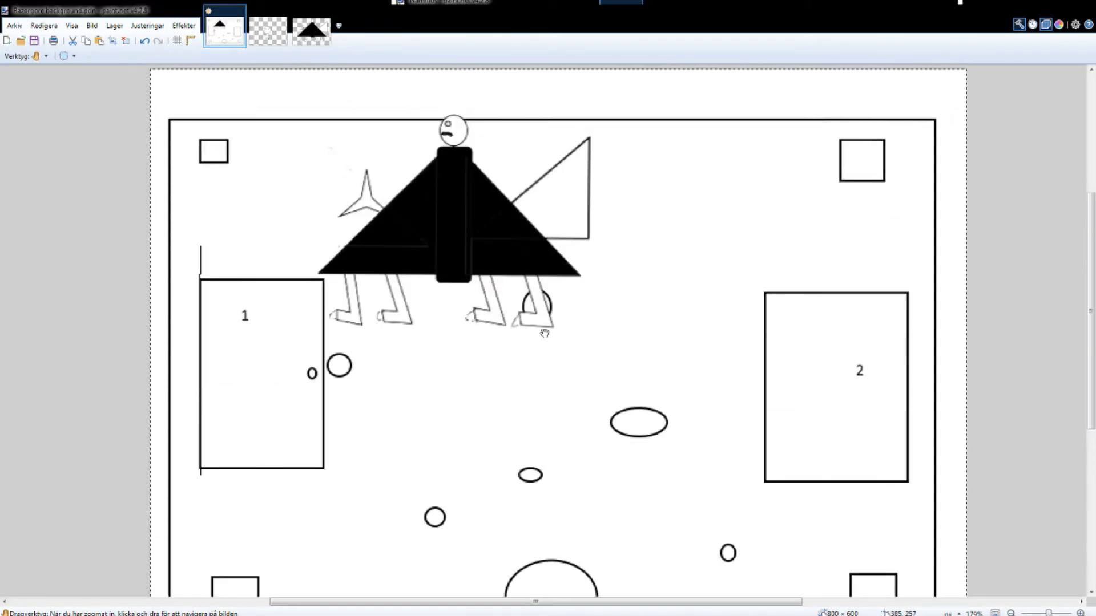
{"action": "key", "text": "s"}
{"action": "key", "text": "ctrl+a"}
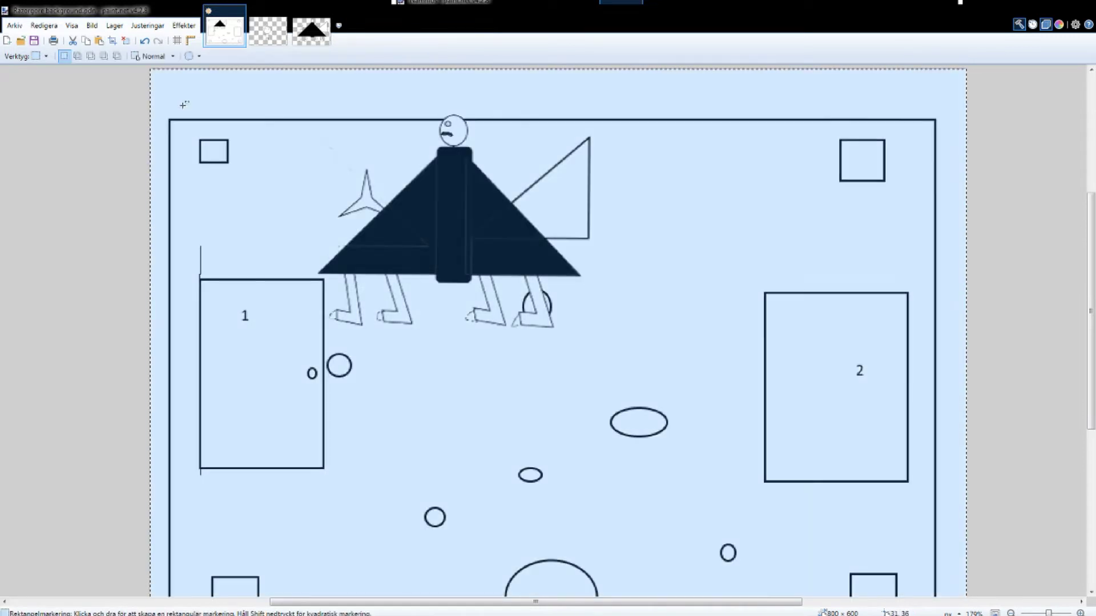
{"action": "left_click", "coordinate": [227, 100]}
{"action": "left_click_drag", "start_coordinate": [242, 82], "coordinate": [609, 340]}
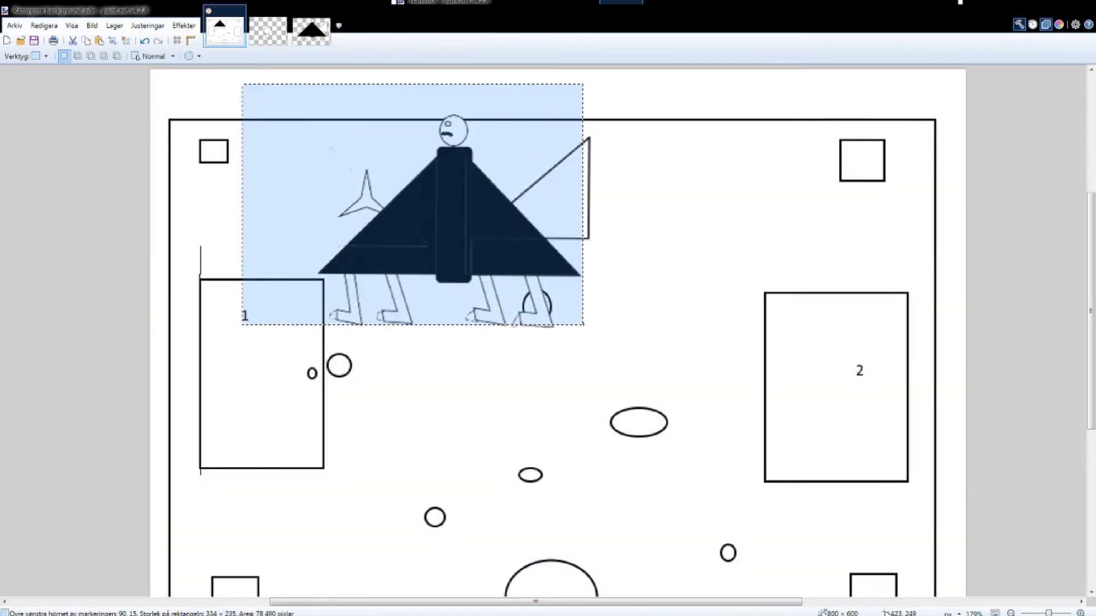
{"action": "left_click_drag", "start_coordinate": [464, 236], "coordinate": [542, 291]}
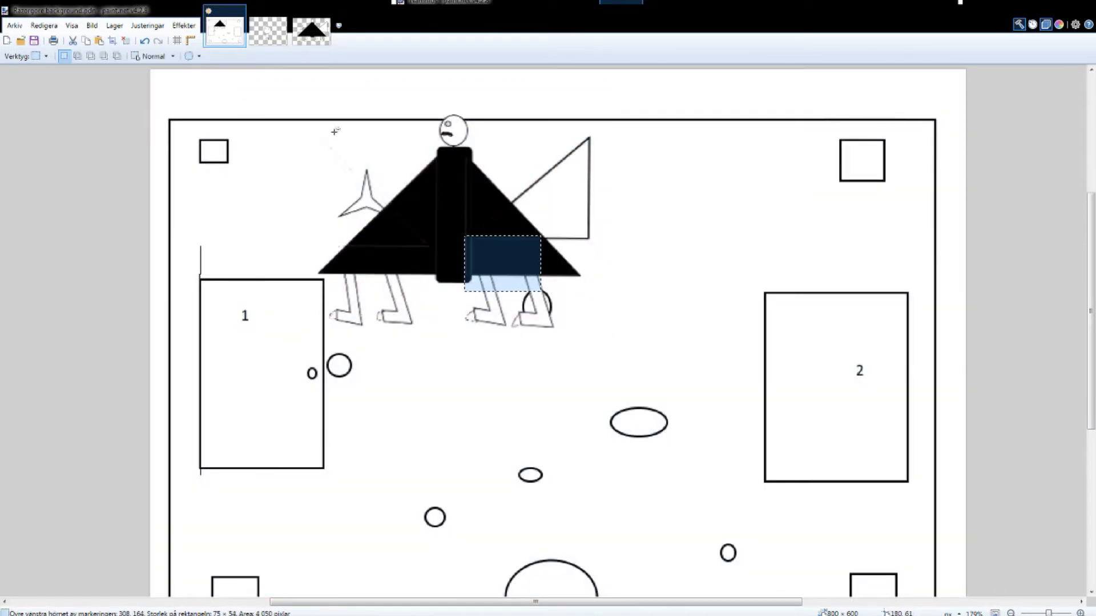
{"action": "left_click_drag", "start_coordinate": [268, 108], "coordinate": [615, 348]}
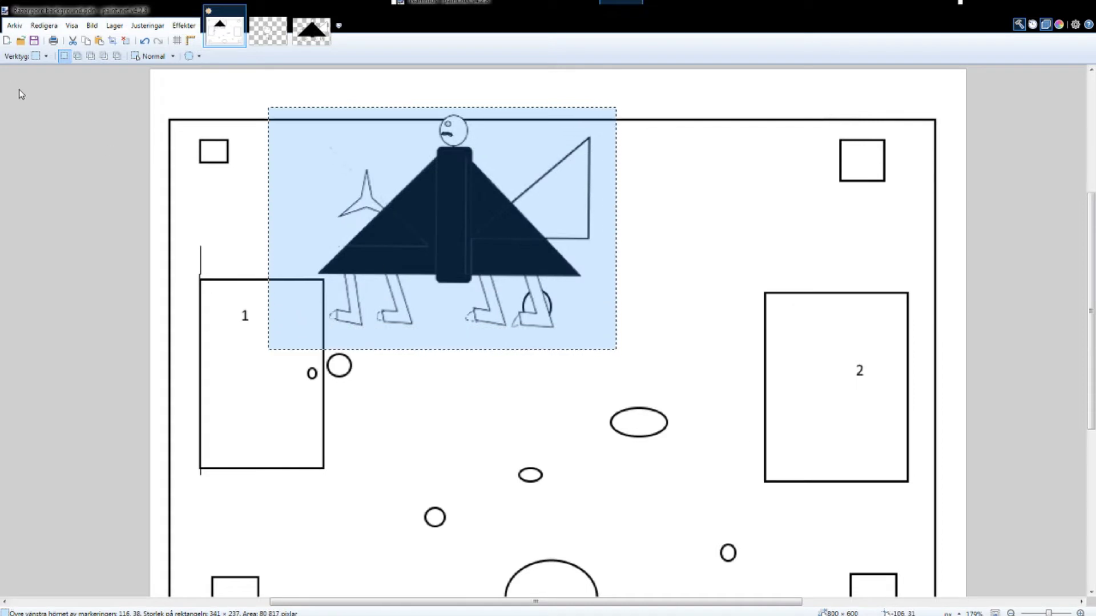
Step: Shrink the triangle creature and drag it to the room's left-centre
{"action": "key", "text": "m"}
{"action": "mouse_move", "coordinate": [418, 219]}
{"action": "left_mouse_down"}
{"action": "mouse_move", "coordinate": [454, 330]}
{"action": "mouse_move", "coordinate": [547, 359]}
{"action": "left_mouse_up"}
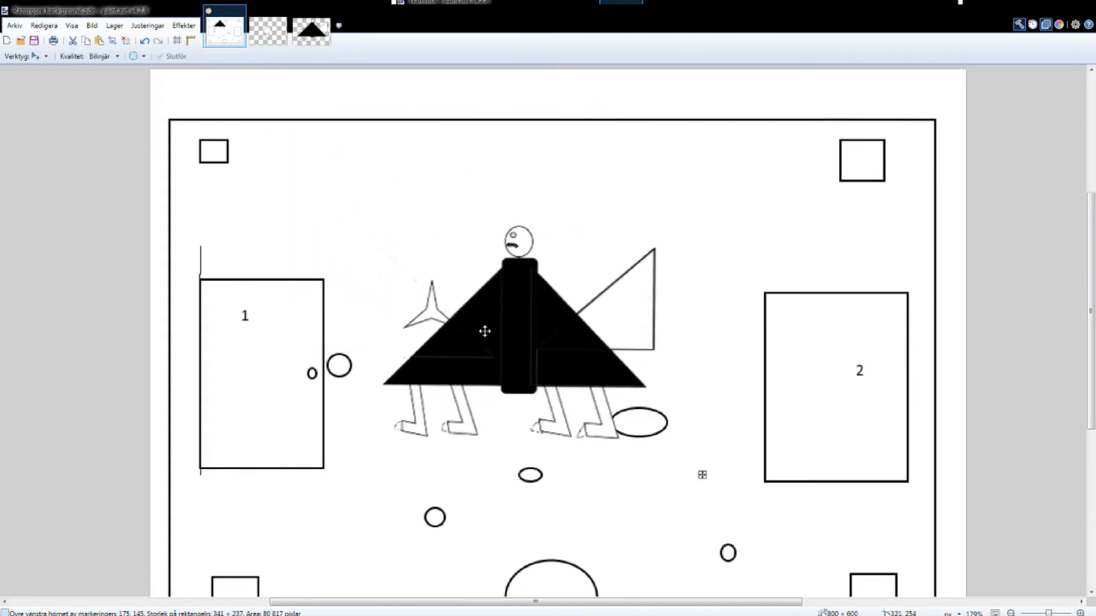
{"action": "mouse_move", "coordinate": [372, 238]}
{"action": "left_mouse_down"}
{"action": "mouse_move", "coordinate": [485, 329]}
{"action": "mouse_move", "coordinate": [578, 351]}
{"action": "left_mouse_up"}
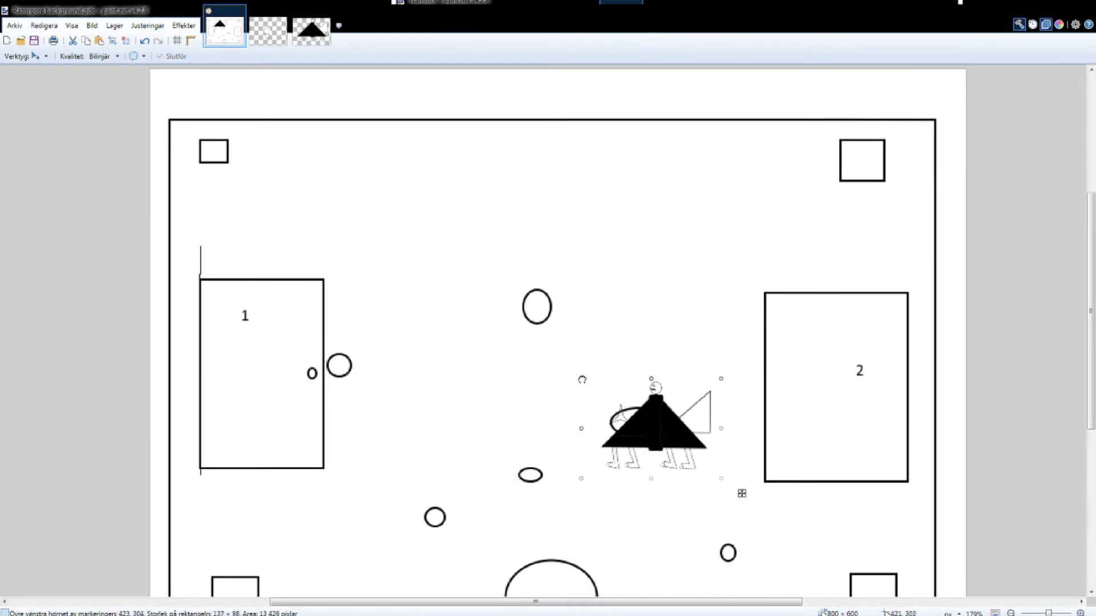
{"action": "mouse_move", "coordinate": [658, 397]}
{"action": "left_mouse_down"}
{"action": "mouse_move", "coordinate": [596, 332]}
{"action": "mouse_move", "coordinate": [616, 328]}
{"action": "mouse_move", "coordinate": [523, 220]}
{"action": "mouse_move", "coordinate": [715, 332]}
{"action": "left_mouse_up"}
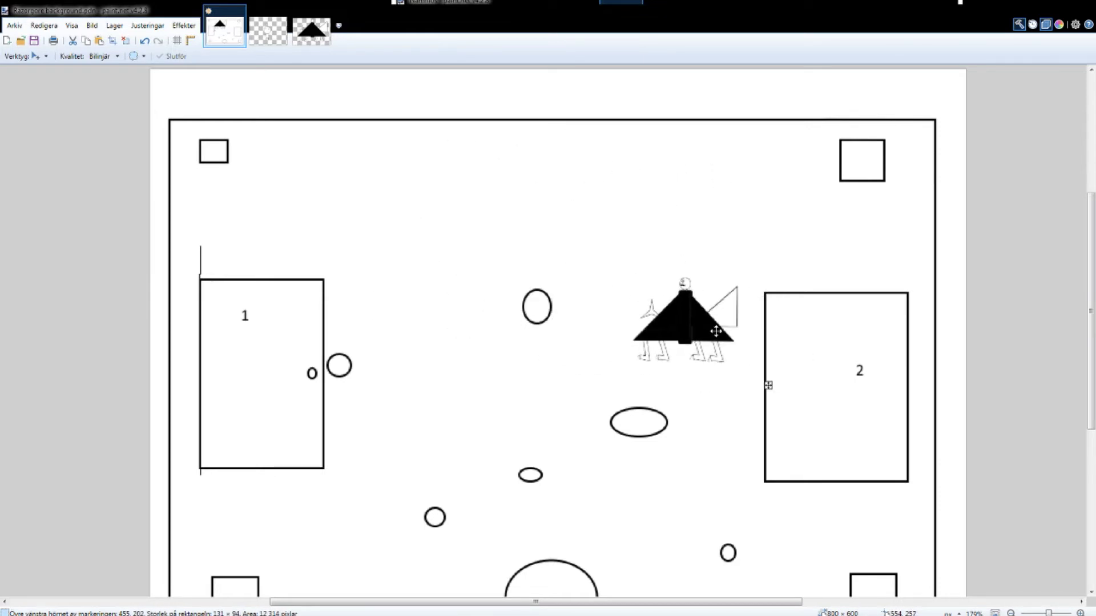
{"action": "left_click_drag", "start_coordinate": [715, 332], "coordinate": [701, 345]}
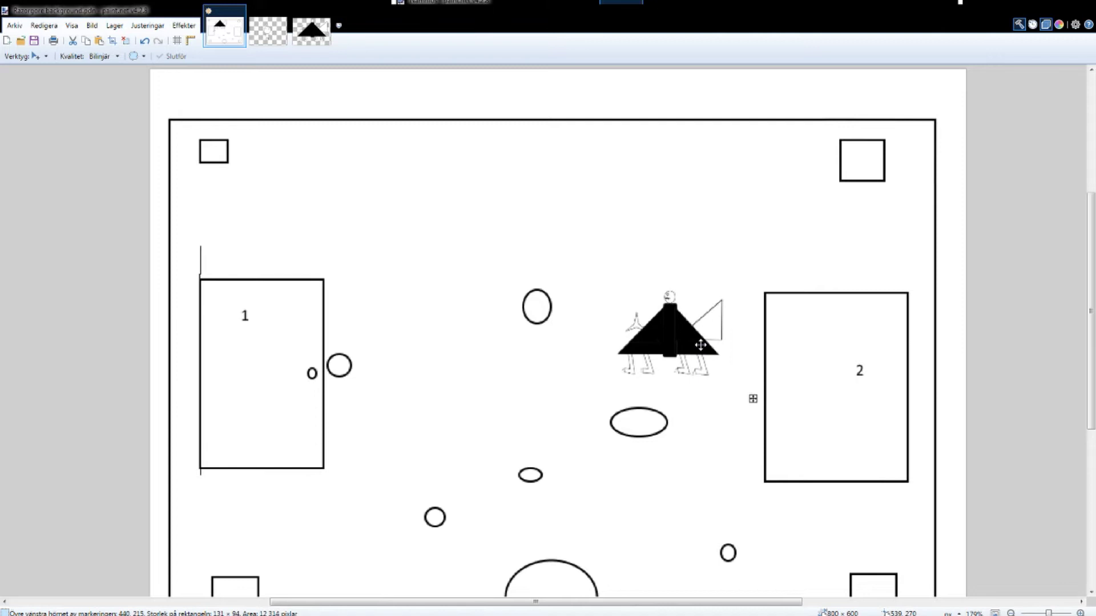
{"action": "scroll", "coordinate": [700, 345], "scroll_direction": "down", "scroll_amount": 1}
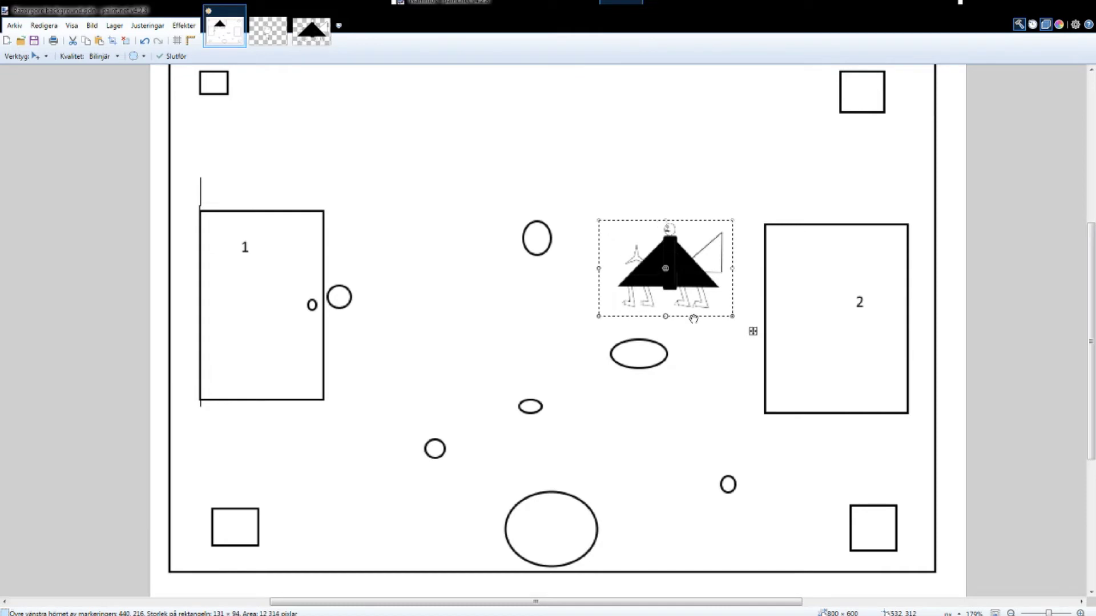
{"action": "left_click_drag", "start_coordinate": [594, 268], "coordinate": [394, 338]}
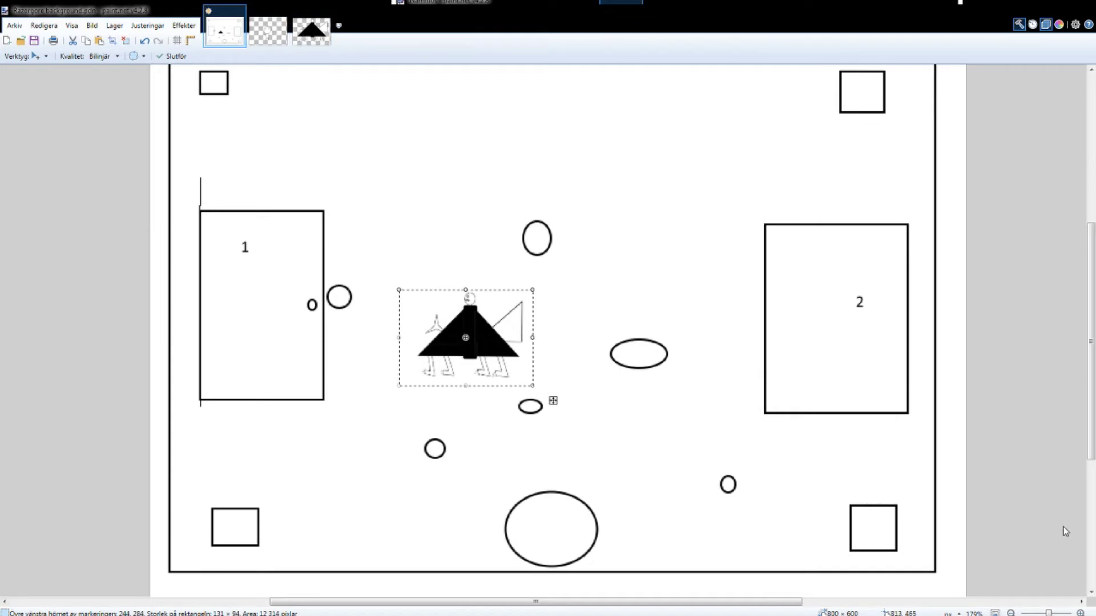
{"action": "scroll", "coordinate": [981, 356], "scroll_direction": "up", "scroll_amount": 3}
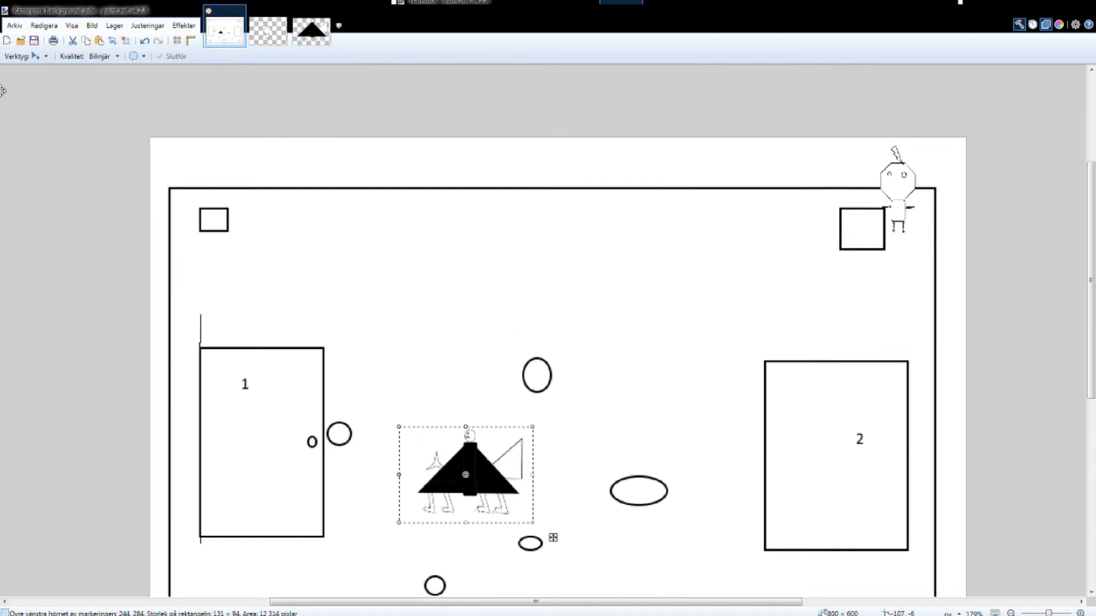
Step: Select the top-right stick figure and drag it toward the room's centre
{"action": "key", "text": "s"}
{"action": "left_click_drag", "start_coordinate": [853, 143], "coordinate": [947, 250]}
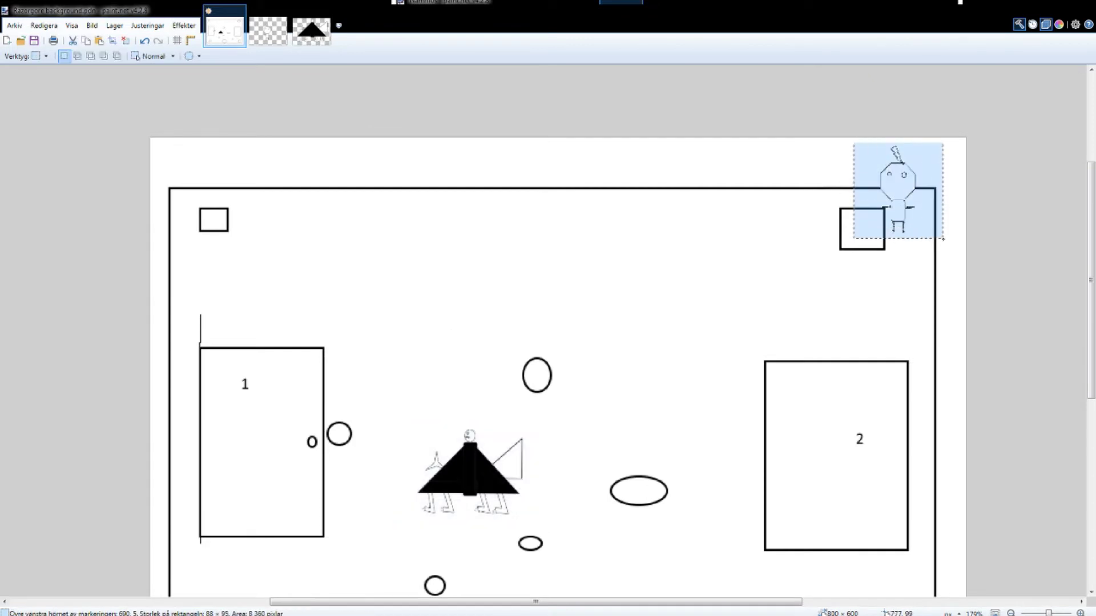
{"action": "key", "text": "m"}
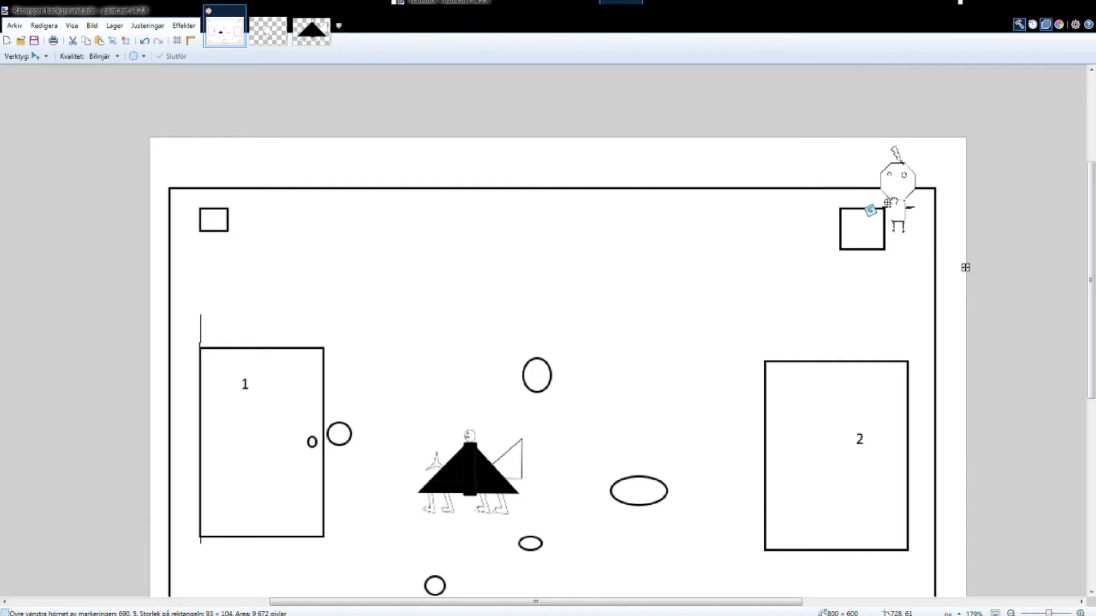
{"action": "key", "text": "s"}
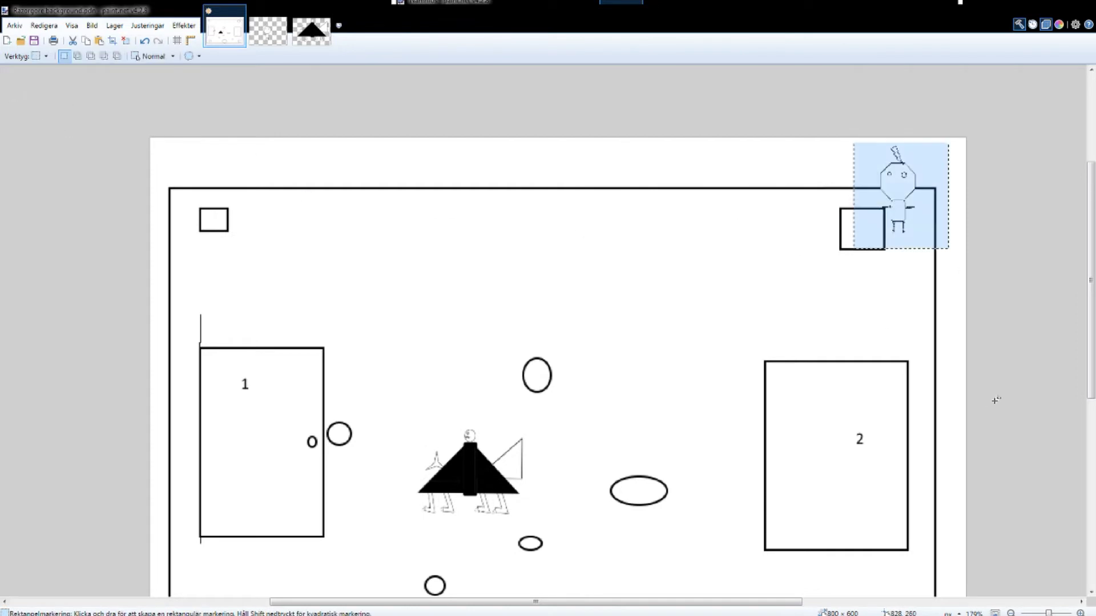
{"action": "key", "text": "m"}
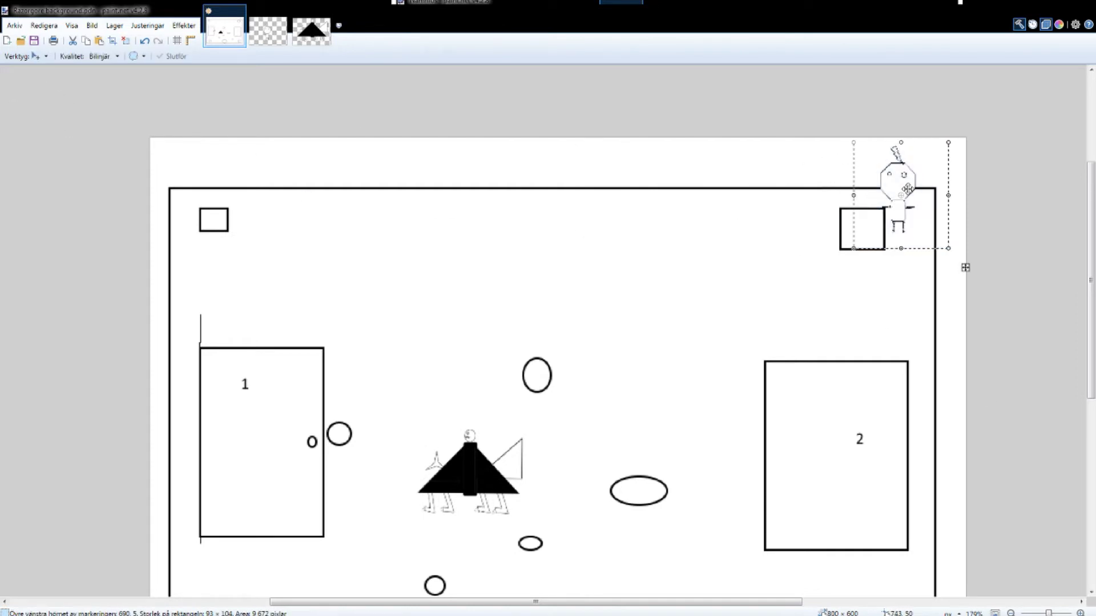
{"action": "left_click_drag", "start_coordinate": [900, 190], "coordinate": [685, 321]}
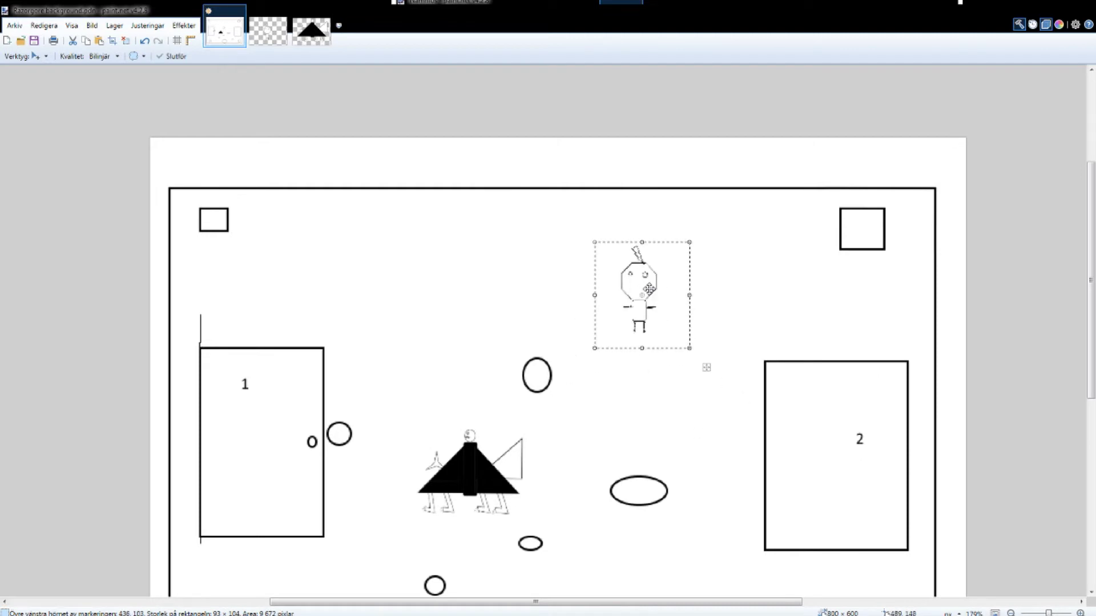
{"action": "scroll", "coordinate": [684, 321], "scroll_direction": "up", "scroll_amount": 3}
{"action": "scroll", "coordinate": [684, 321], "scroll_direction": "up", "scroll_amount": 3}
{"action": "scroll", "coordinate": [649, 288], "scroll_direction": "down", "scroll_amount": 5}
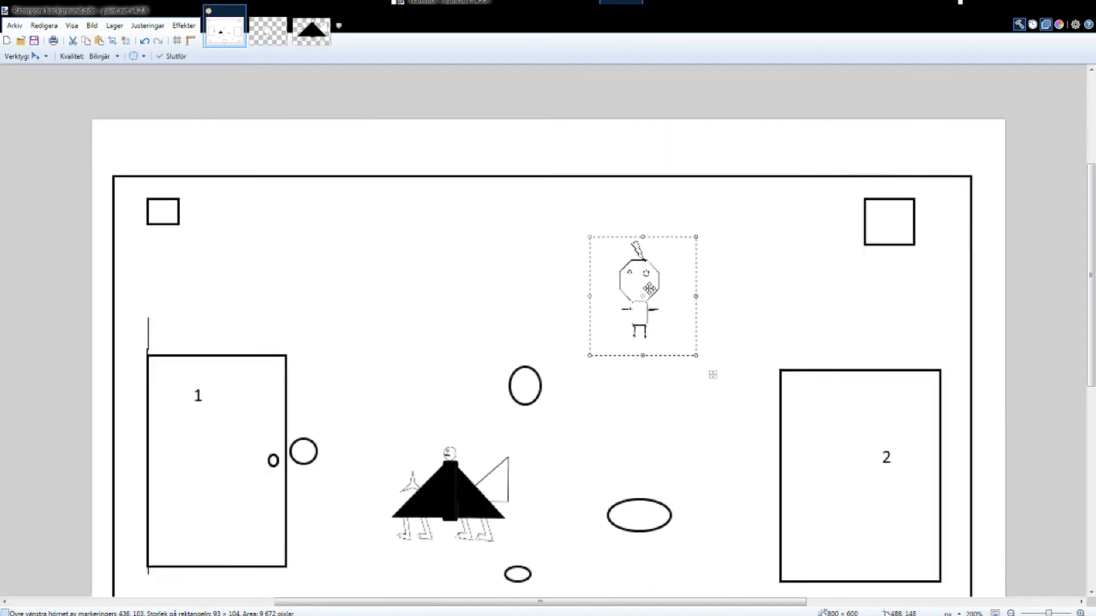
{"action": "scroll", "coordinate": [649, 288], "scroll_direction": "up", "scroll_amount": 1}
Step: Move the stick figure past platform 1 to the upper middle of the room
{"action": "left_click_drag", "start_coordinate": [641, 288], "coordinate": [340, 394]}
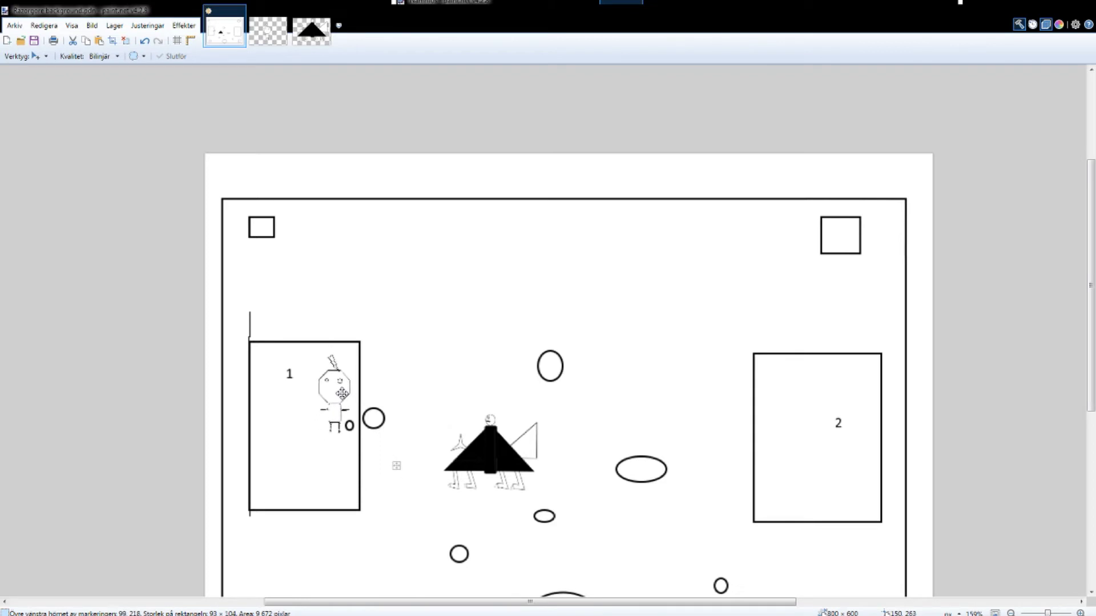
{"action": "left_click_drag", "start_coordinate": [340, 393], "coordinate": [334, 386]}
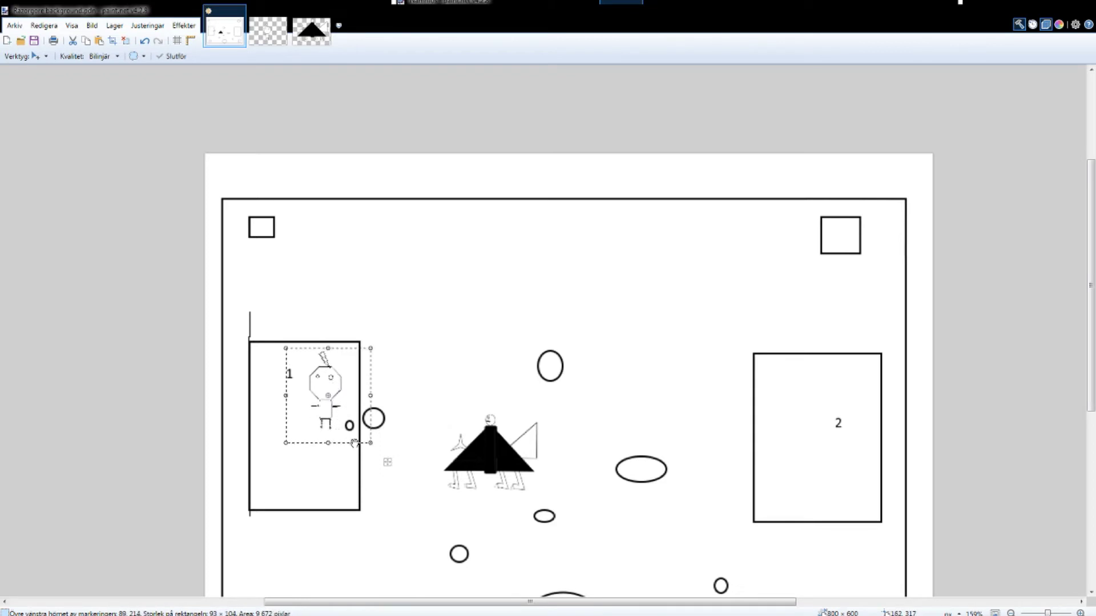
{"action": "scroll", "coordinate": [334, 385], "scroll_direction": "down", "scroll_amount": 1}
{"action": "mouse_move", "coordinate": [334, 318]}
{"action": "left_mouse_down"}
{"action": "mouse_move", "coordinate": [296, 333]}
{"action": "mouse_move", "coordinate": [391, 249]}
{"action": "left_mouse_up"}
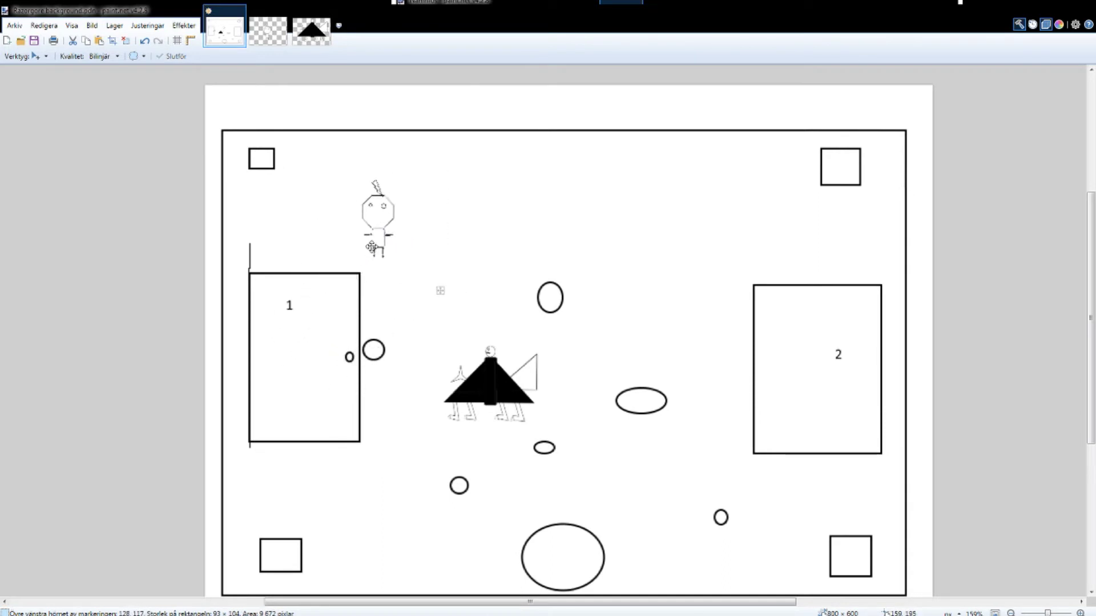
{"action": "left_click_drag", "start_coordinate": [391, 249], "coordinate": [667, 212]}
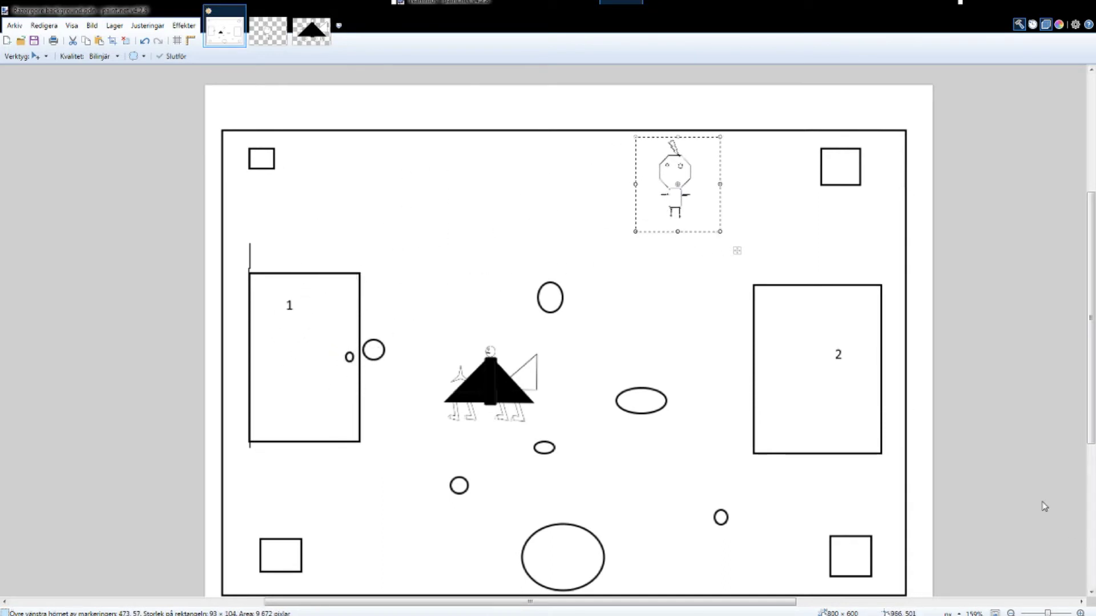
{"action": "key", "text": "s"}
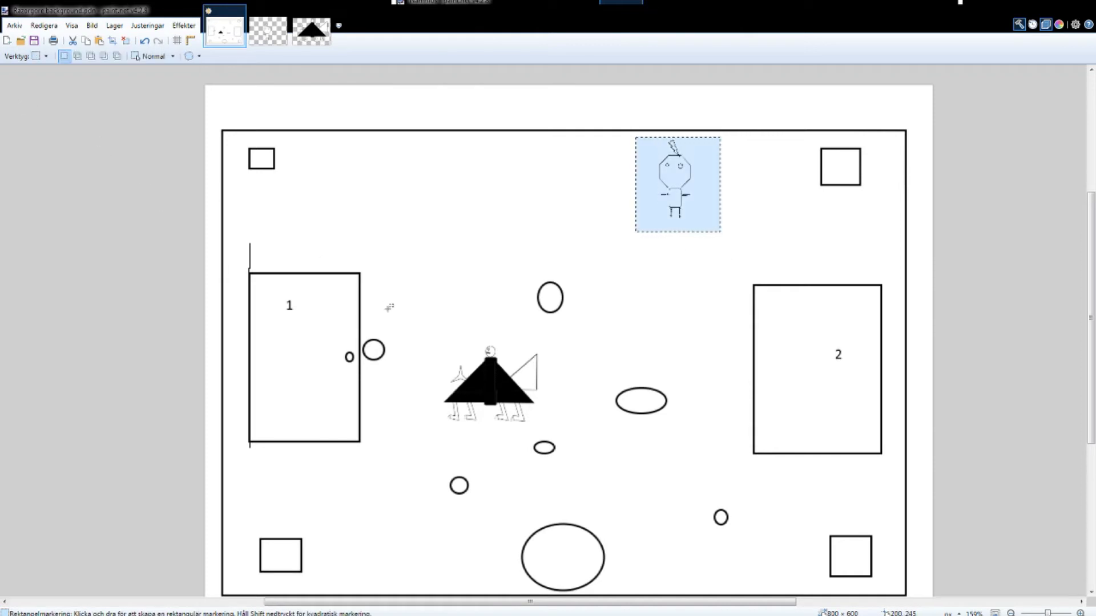
{"action": "left_click_drag", "start_coordinate": [408, 315], "coordinate": [563, 432]}
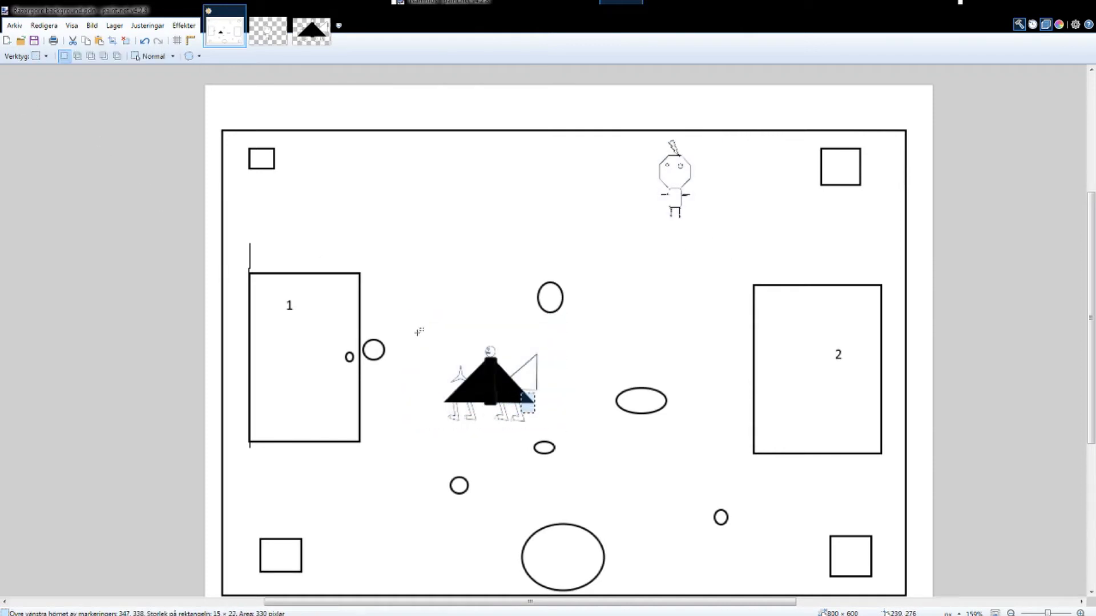
Step: Select the triangle creature and drag it into rectangle 2, fine-tuning its position
{"action": "left_click_drag", "start_coordinate": [405, 320], "coordinate": [553, 431]}
{"action": "key", "text": "m"}
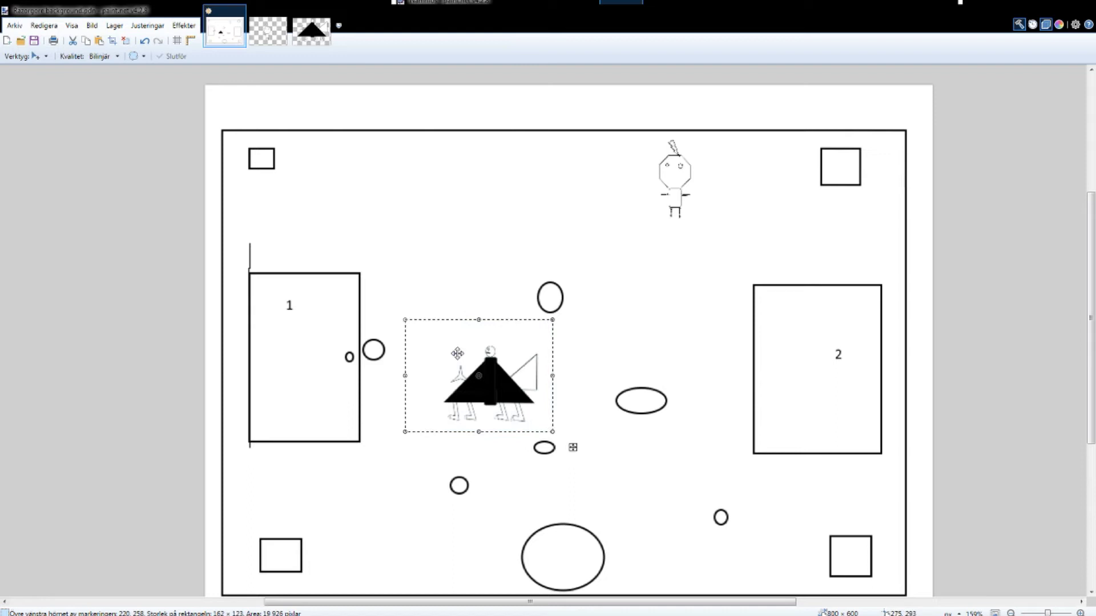
{"action": "mouse_move", "coordinate": [469, 363]}
{"action": "left_mouse_down"}
{"action": "mouse_move", "coordinate": [808, 274]}
{"action": "mouse_move", "coordinate": [730, 338]}
{"action": "mouse_move", "coordinate": [797, 329]}
{"action": "mouse_move", "coordinate": [446, 443]}
{"action": "left_mouse_up"}
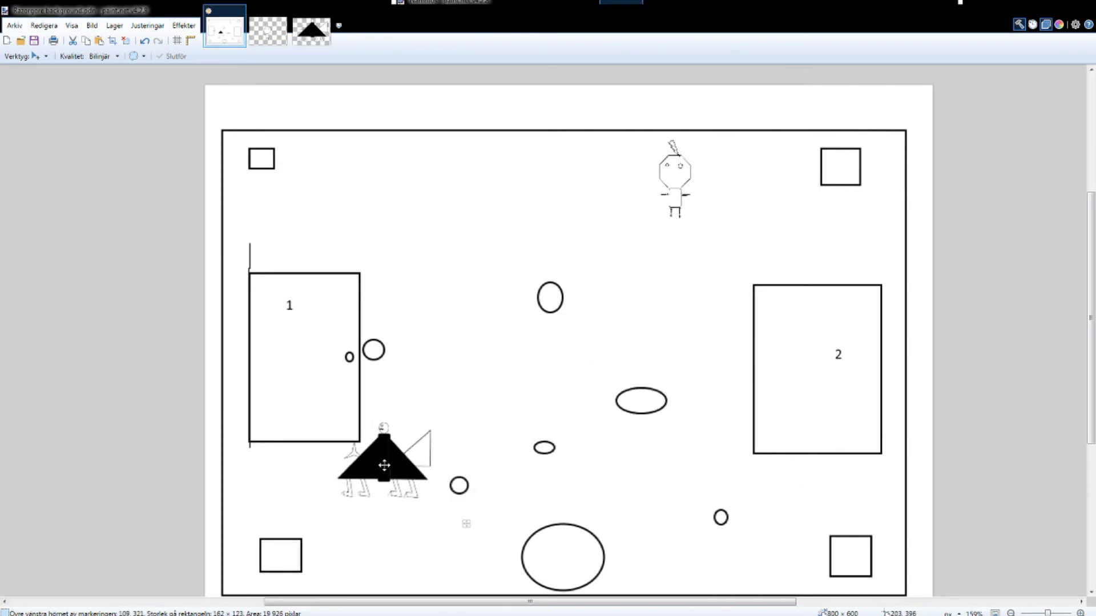
{"action": "mouse_move", "coordinate": [384, 465]}
{"action": "left_mouse_down"}
{"action": "mouse_move", "coordinate": [616, 471]}
{"action": "mouse_move", "coordinate": [816, 382]}
{"action": "mouse_move", "coordinate": [810, 335]}
{"action": "mouse_move", "coordinate": [655, 240]}
{"action": "mouse_move", "coordinate": [349, 363]}
{"action": "mouse_move", "coordinate": [811, 251]}
{"action": "mouse_move", "coordinate": [792, 366]}
{"action": "mouse_move", "coordinate": [844, 345]}
{"action": "mouse_move", "coordinate": [813, 306]}
{"action": "mouse_move", "coordinate": [847, 329]}
{"action": "mouse_move", "coordinate": [787, 310]}
{"action": "mouse_move", "coordinate": [785, 334]}
{"action": "left_mouse_up"}
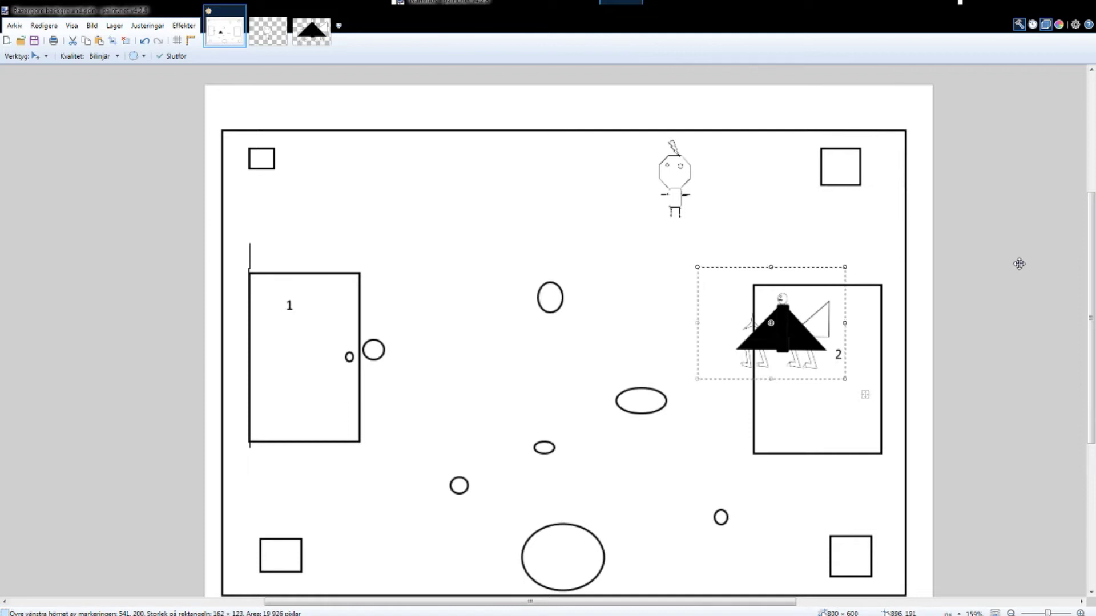
{"action": "left_click_drag", "start_coordinate": [793, 341], "coordinate": [811, 375]}
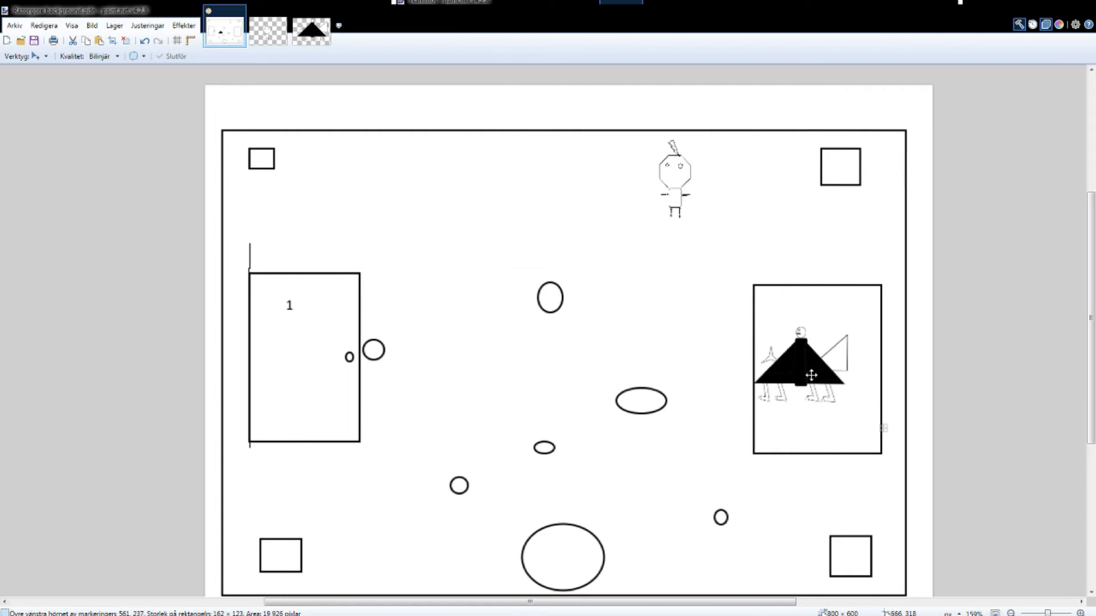
{"action": "left_click_drag", "start_coordinate": [810, 375], "coordinate": [807, 360]}
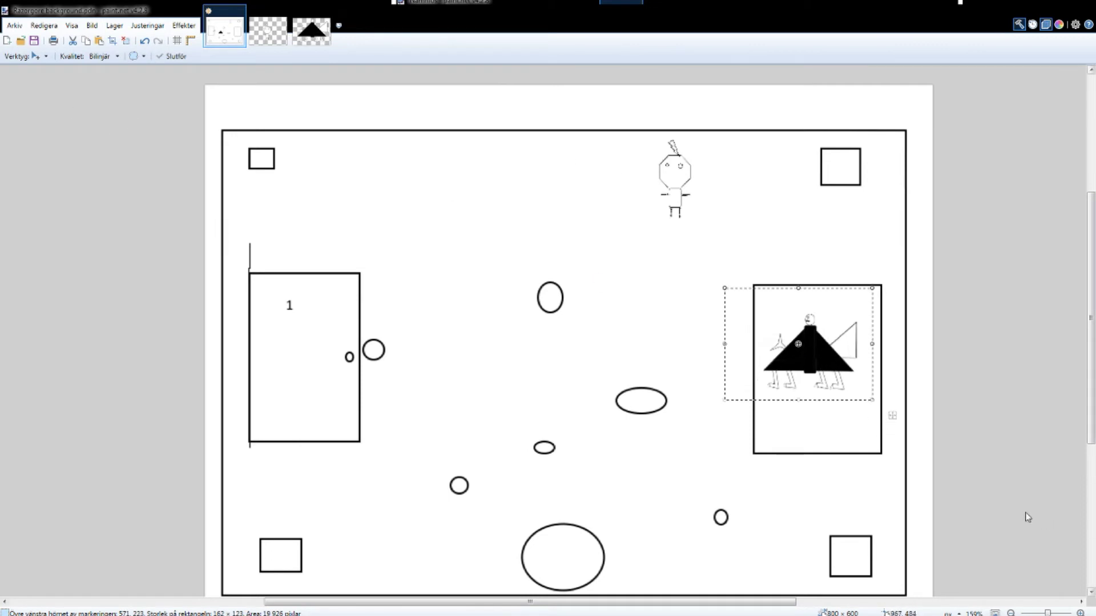
Step: Select the stick figure and drop it near the top wall above platform 1
{"action": "key", "text": "s"}
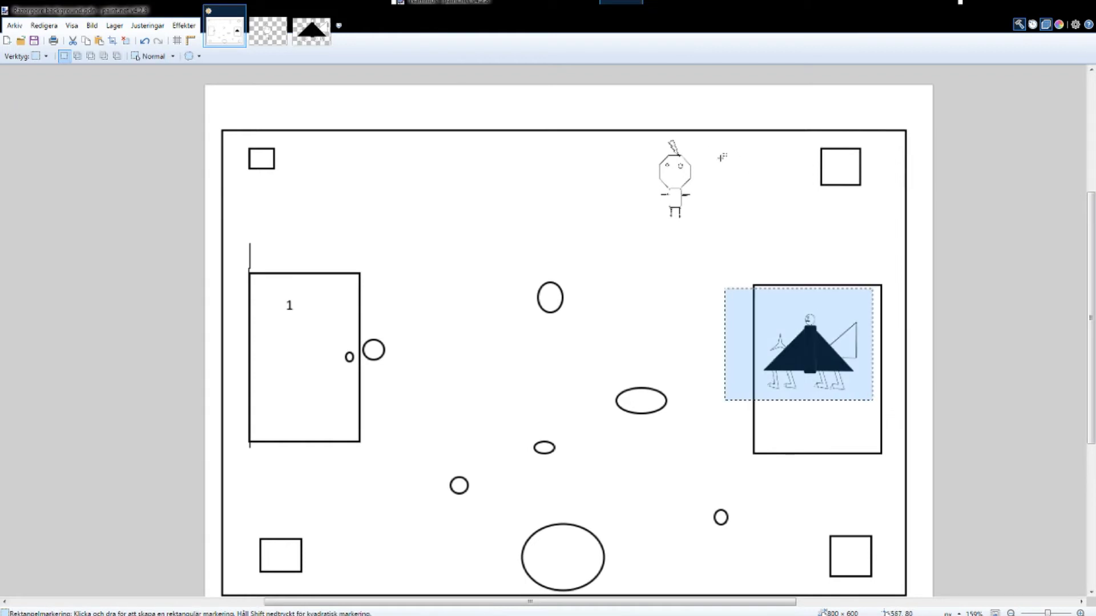
{"action": "left_click_drag", "start_coordinate": [647, 131], "coordinate": [719, 226]}
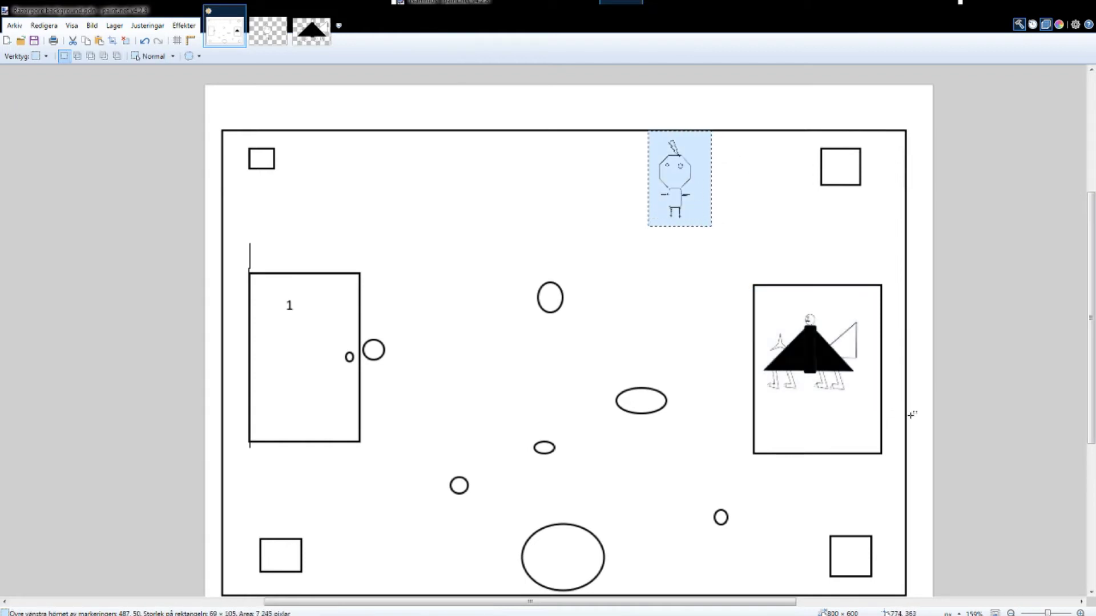
{"action": "key", "text": "m"}
{"action": "left_click_drag", "start_coordinate": [681, 180], "coordinate": [301, 167]}
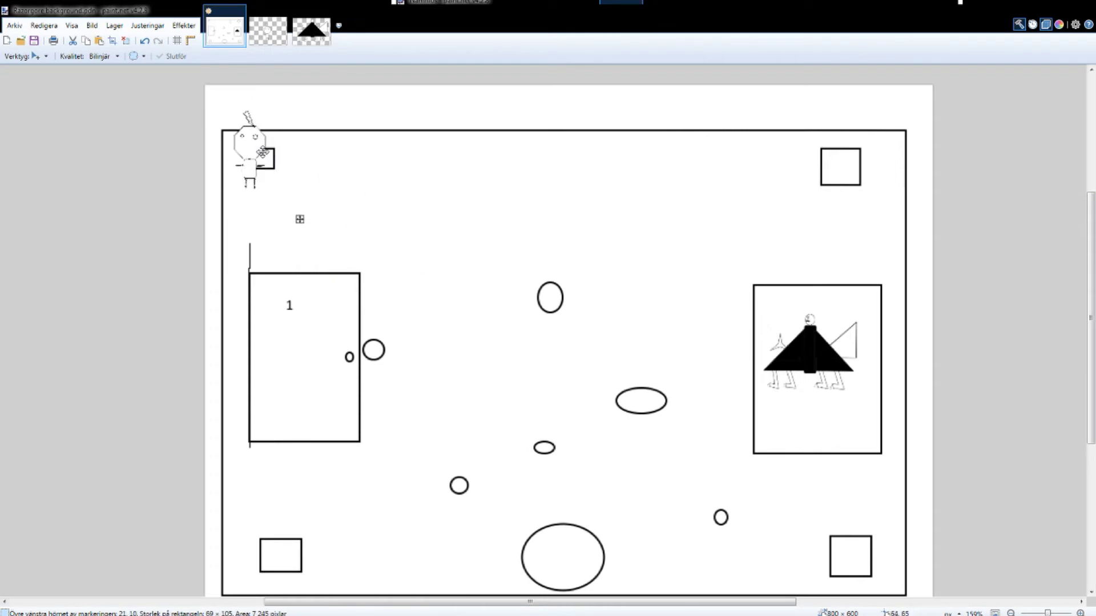
{"action": "mouse_move", "coordinate": [301, 167]}
{"action": "left_mouse_down"}
{"action": "mouse_move", "coordinate": [873, 131]}
{"action": "mouse_move", "coordinate": [887, 544]}
{"action": "mouse_move", "coordinate": [309, 515]}
{"action": "left_mouse_up"}
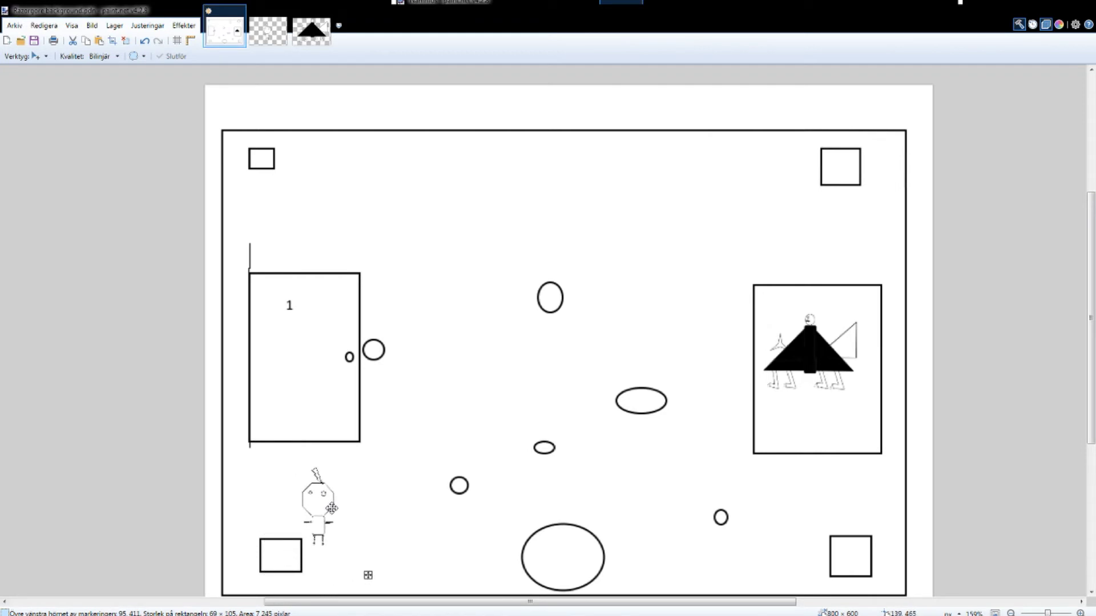
{"action": "mouse_move", "coordinate": [310, 516]}
{"action": "left_mouse_down"}
{"action": "mouse_move", "coordinate": [405, 456]}
{"action": "mouse_move", "coordinate": [406, 183]}
{"action": "left_mouse_up"}
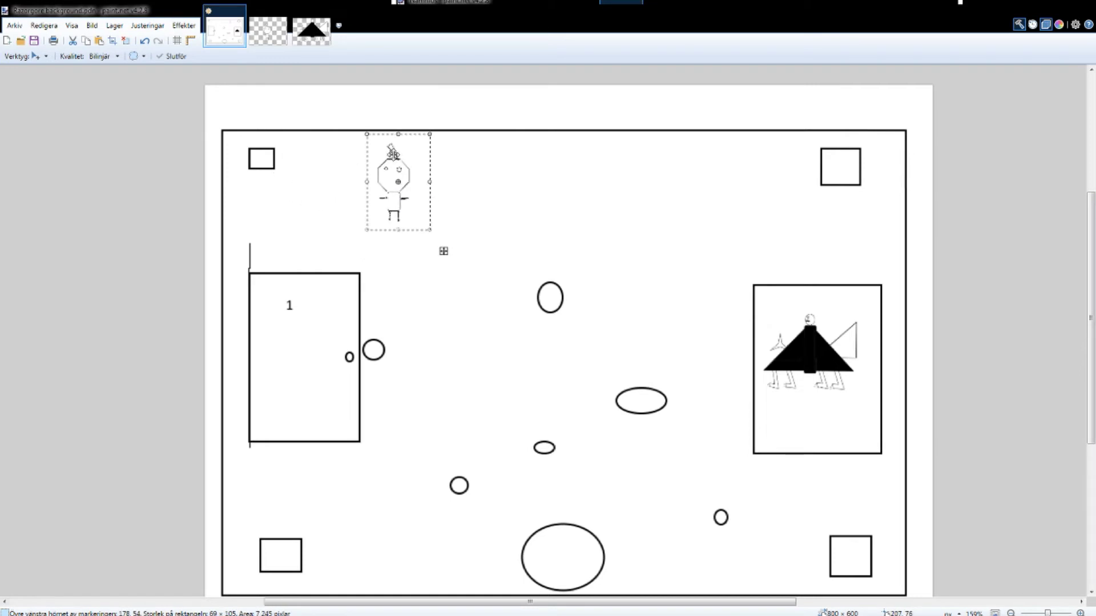
{"action": "scroll", "coordinate": [390, 152], "scroll_direction": "up", "scroll_amount": 3}
{"action": "scroll", "coordinate": [389, 151], "scroll_direction": "up", "scroll_amount": 2}
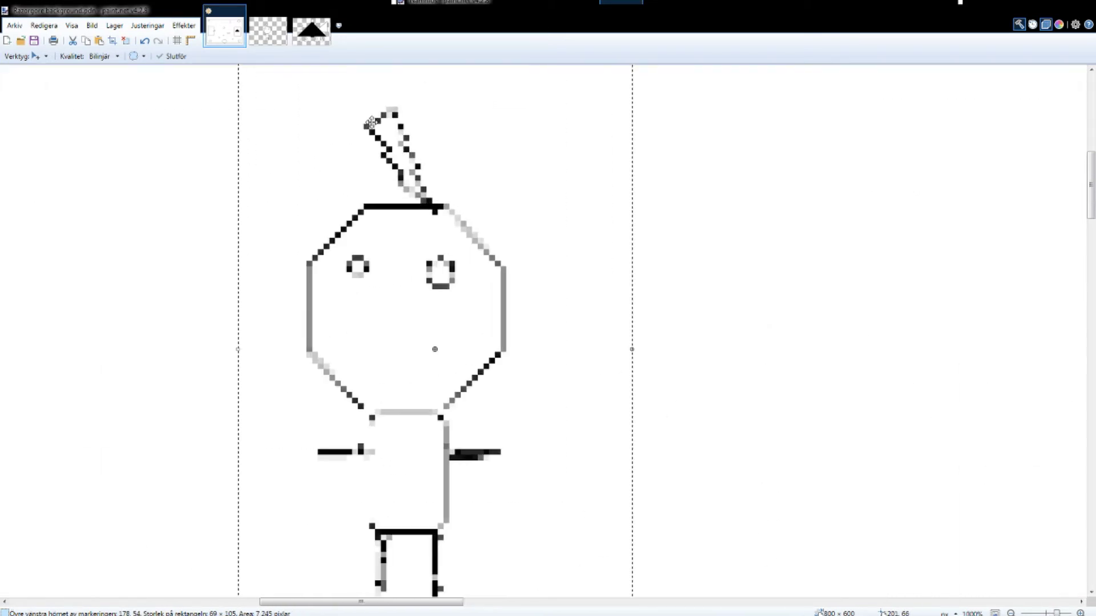
{"action": "scroll", "coordinate": [402, 184], "scroll_direction": "down", "scroll_amount": 1}
{"action": "scroll", "coordinate": [508, 392], "scroll_direction": "down", "scroll_amount": 3}
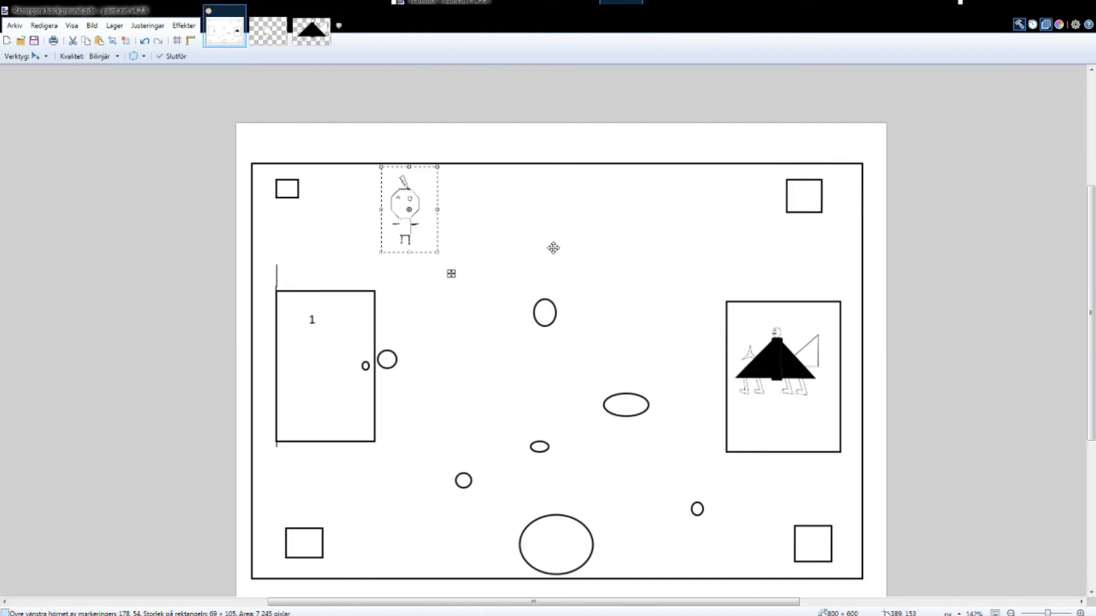
{"action": "scroll", "coordinate": [553, 248], "scroll_direction": "up", "scroll_amount": 2}
{"action": "scroll", "coordinate": [559, 259], "scroll_direction": "down", "scroll_amount": 1}
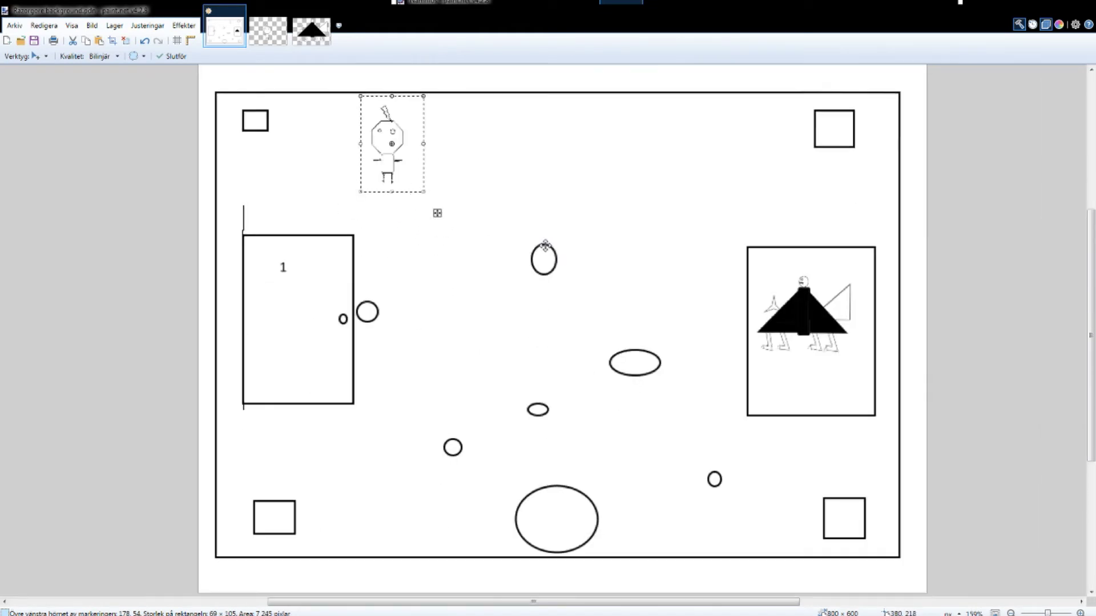
{"action": "scroll", "coordinate": [545, 245], "scroll_direction": "up", "scroll_amount": 2}
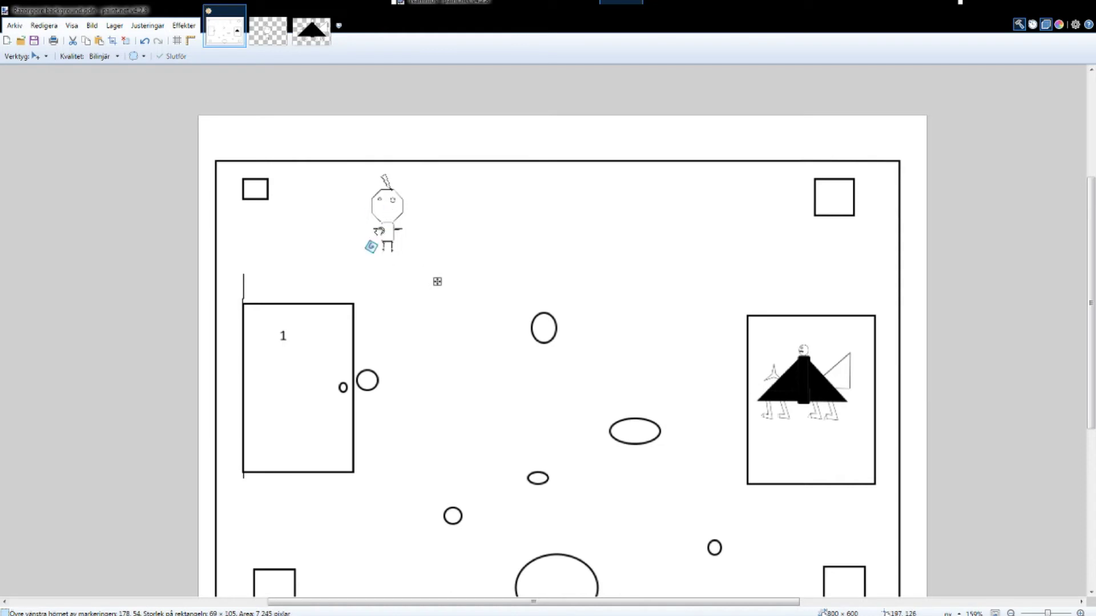
Step: Drag the stick figure along the top wall until it sits beside the top-right square
{"action": "left_click_drag", "start_coordinate": [436, 281], "coordinate": [418, 294]}
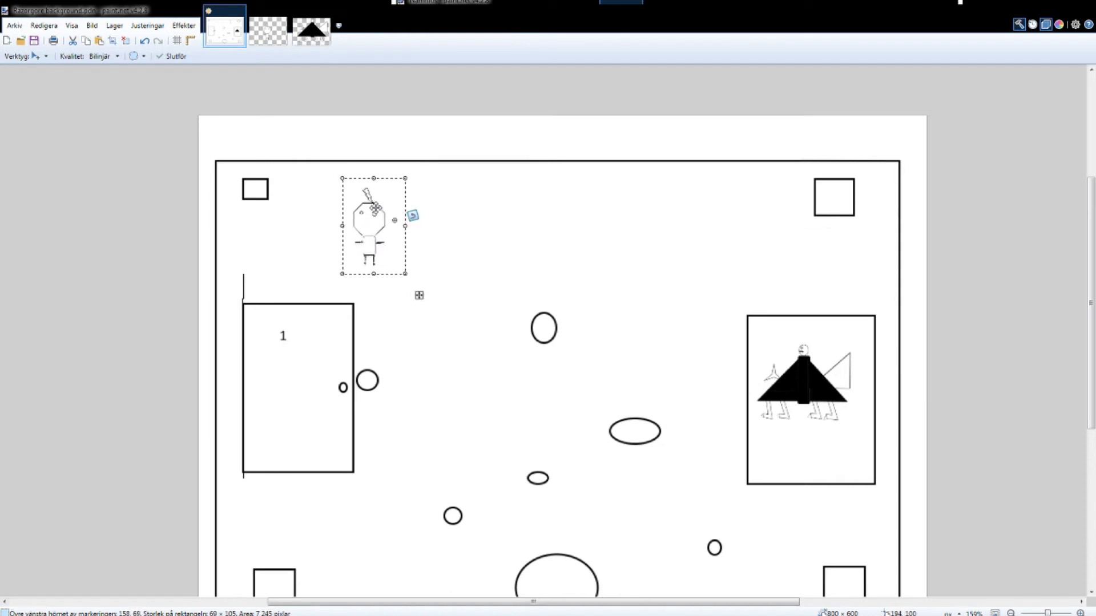
{"action": "mouse_move", "coordinate": [373, 217]}
{"action": "left_mouse_down"}
{"action": "mouse_move", "coordinate": [826, 189]}
{"action": "mouse_move", "coordinate": [618, 206]}
{"action": "mouse_move", "coordinate": [769, 358]}
{"action": "mouse_move", "coordinate": [751, 324]}
{"action": "mouse_move", "coordinate": [825, 344]}
{"action": "mouse_move", "coordinate": [613, 275]}
{"action": "mouse_move", "coordinate": [755, 336]}
{"action": "mouse_move", "coordinate": [865, 406]}
{"action": "mouse_move", "coordinate": [445, 227]}
{"action": "mouse_move", "coordinate": [835, 477]}
{"action": "mouse_move", "coordinate": [546, 171]}
{"action": "left_mouse_up"}
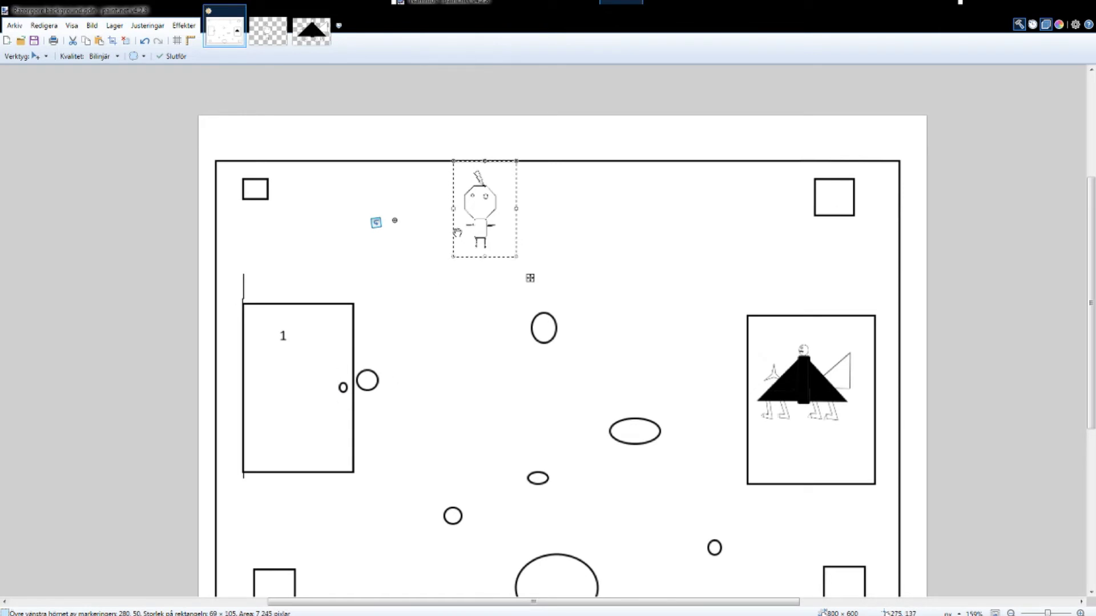
{"action": "mouse_move", "coordinate": [457, 232]}
{"action": "left_mouse_down"}
{"action": "mouse_move", "coordinate": [341, 390]}
{"action": "mouse_move", "coordinate": [783, 359]}
{"action": "mouse_move", "coordinate": [373, 319]}
{"action": "mouse_move", "coordinate": [562, 224]}
{"action": "left_mouse_up"}
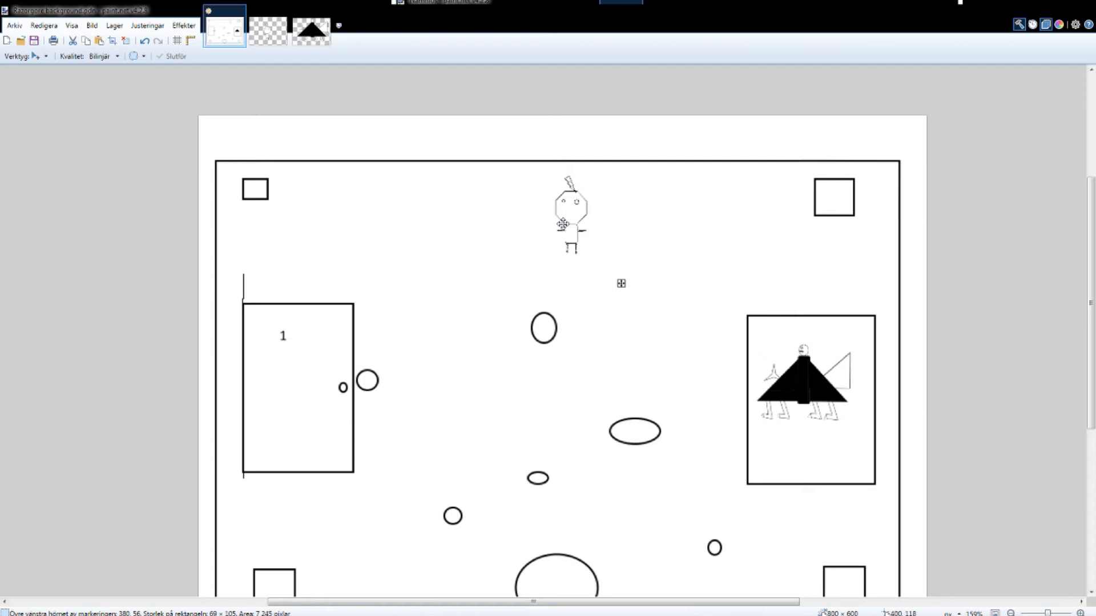
{"action": "left_click_drag", "start_coordinate": [563, 225], "coordinate": [710, 223]}
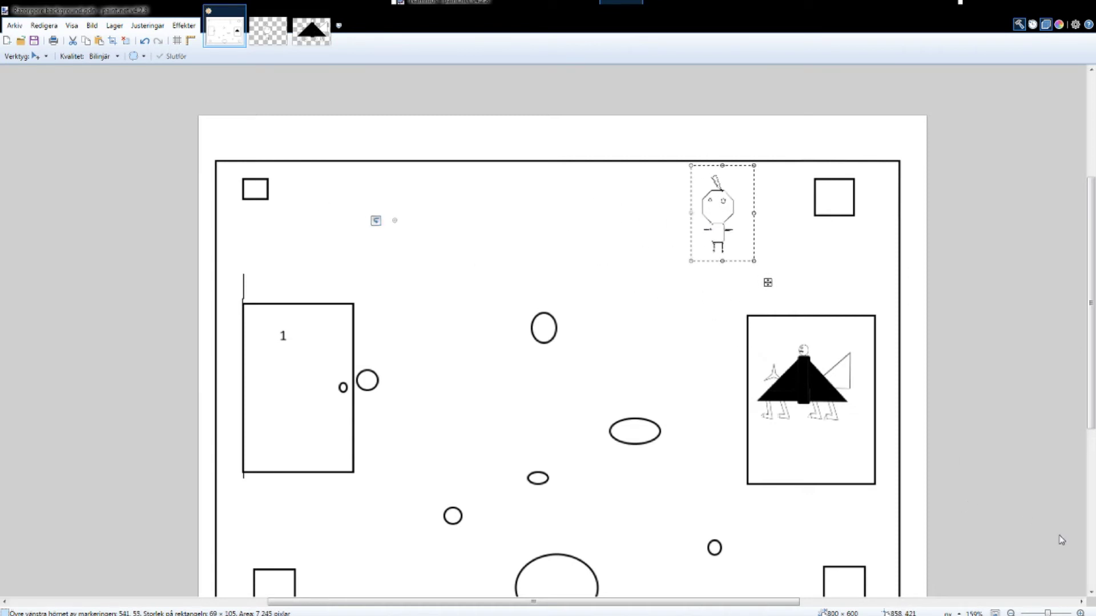
{"action": "key", "text": "Delete"}
{"action": "mouse_move", "coordinate": [722, 214]}
{"action": "left_mouse_down"}
{"action": "mouse_move", "coordinate": [873, 131]}
{"action": "mouse_move", "coordinate": [787, 234]}
{"action": "left_mouse_up"}
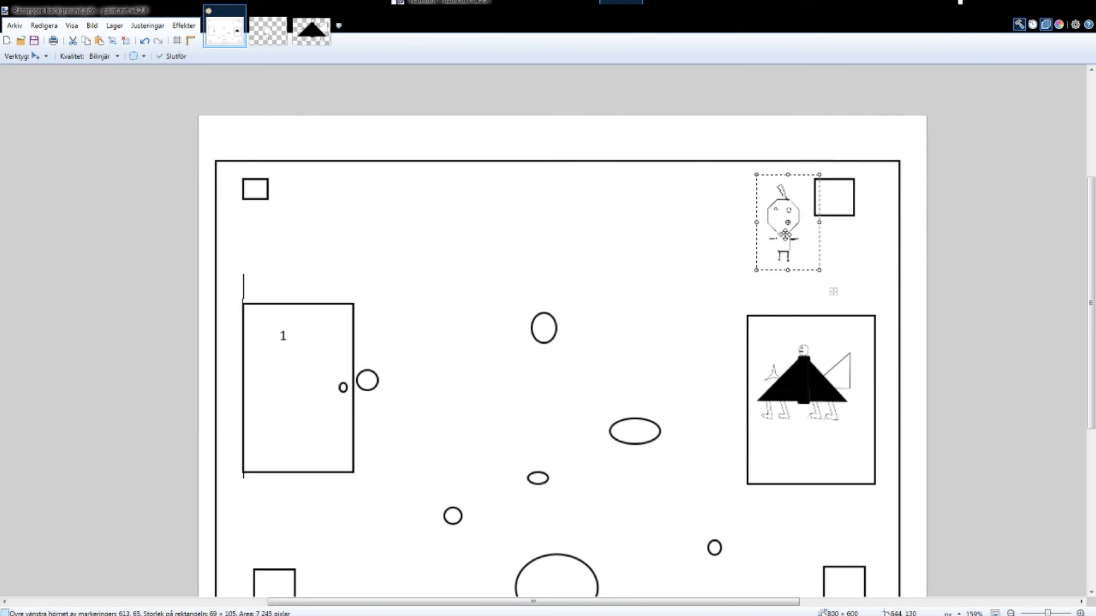
Step: Box the triangle figure in rectangle 2 and move it to the top centre
{"action": "key", "text": "Delete"}
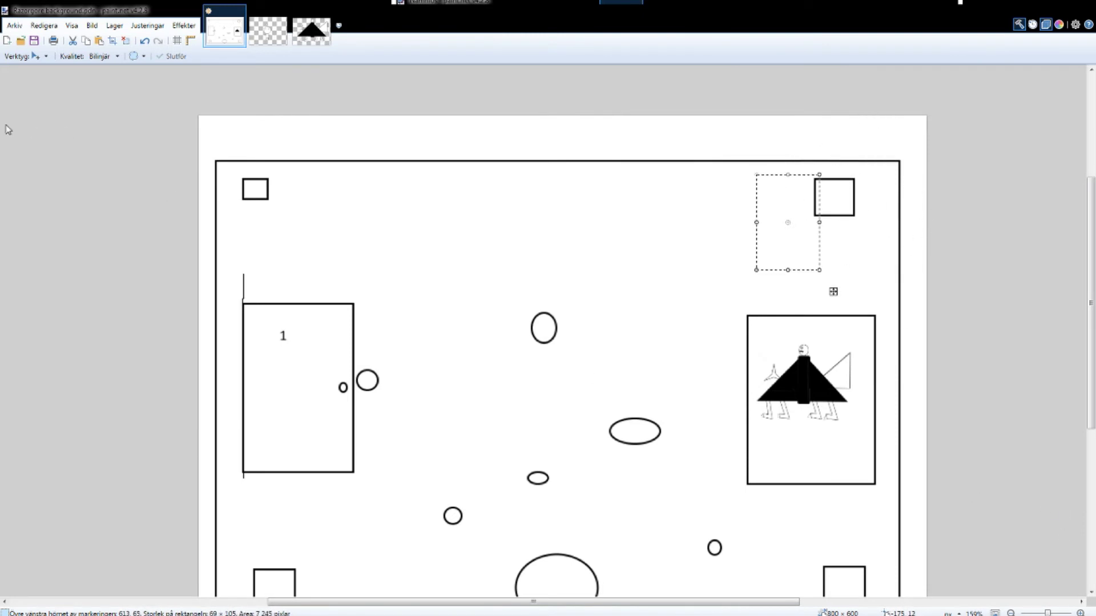
{"action": "key", "text": "s"}
{"action": "left_click_drag", "start_coordinate": [747, 327], "coordinate": [865, 431]}
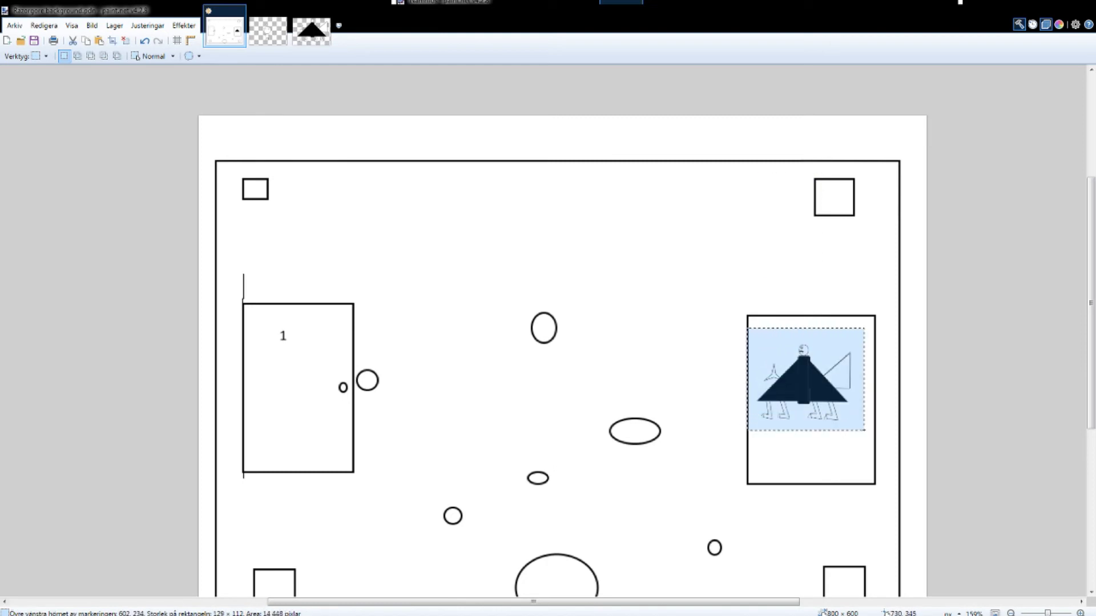
{"action": "key", "text": "m"}
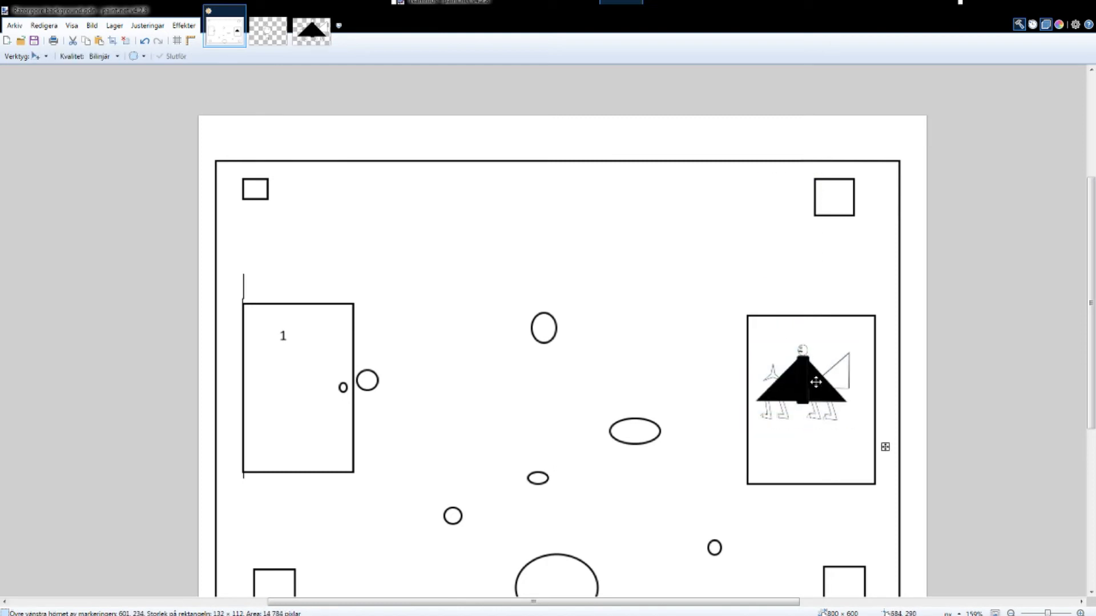
{"action": "mouse_move", "coordinate": [809, 381]}
{"action": "left_mouse_down"}
{"action": "mouse_move", "coordinate": [661, 319]}
{"action": "mouse_move", "coordinate": [588, 261]}
{"action": "left_mouse_up"}
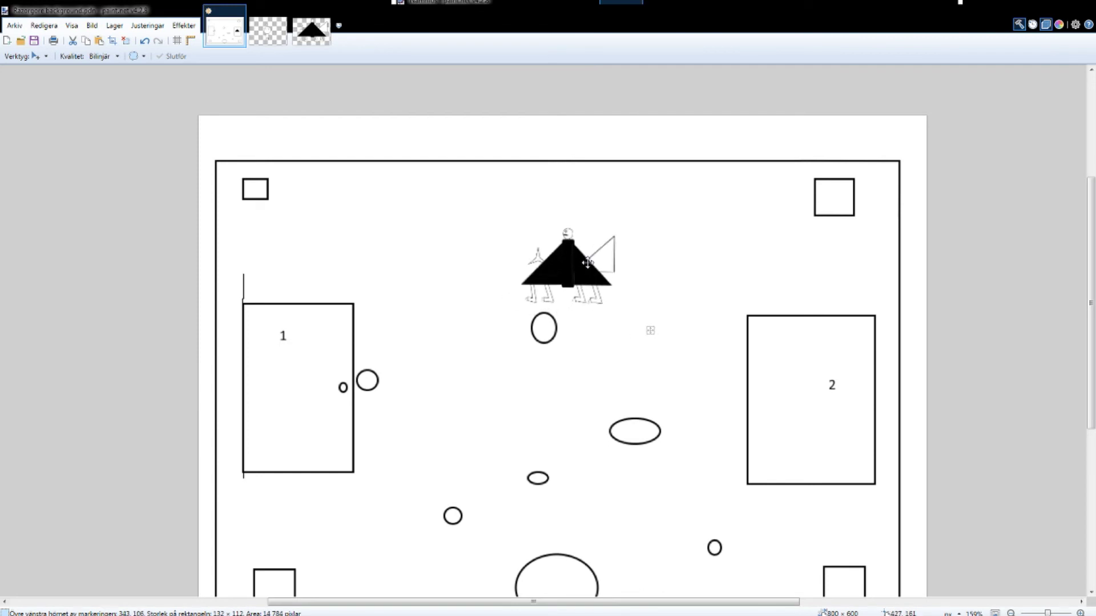
{"action": "left_click_drag", "start_coordinate": [587, 264], "coordinate": [585, 242]}
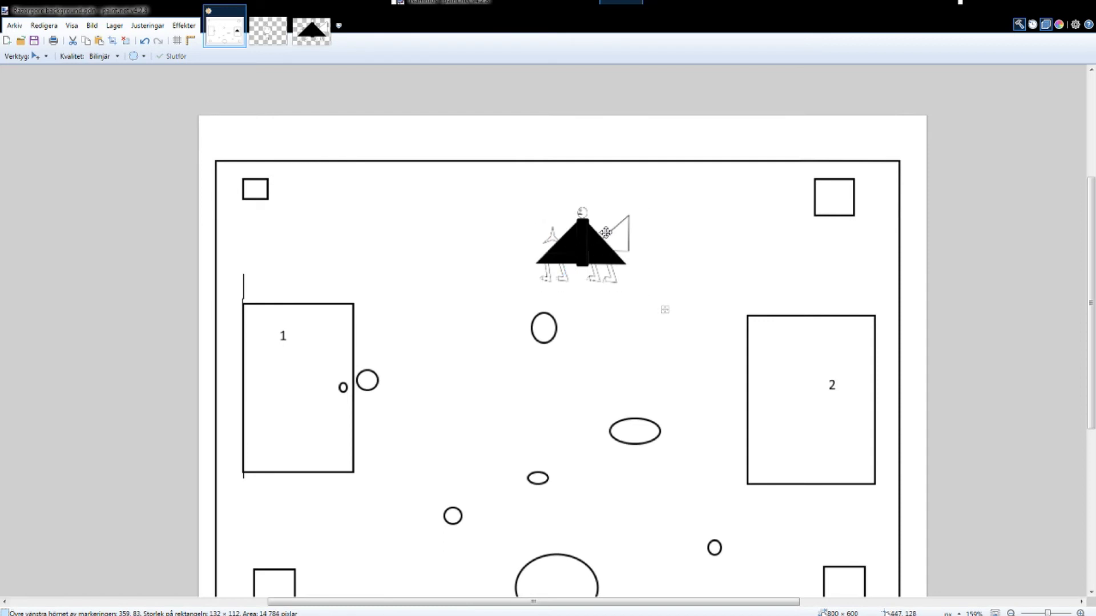
{"action": "left_click_drag", "start_coordinate": [557, 238], "coordinate": [536, 246]}
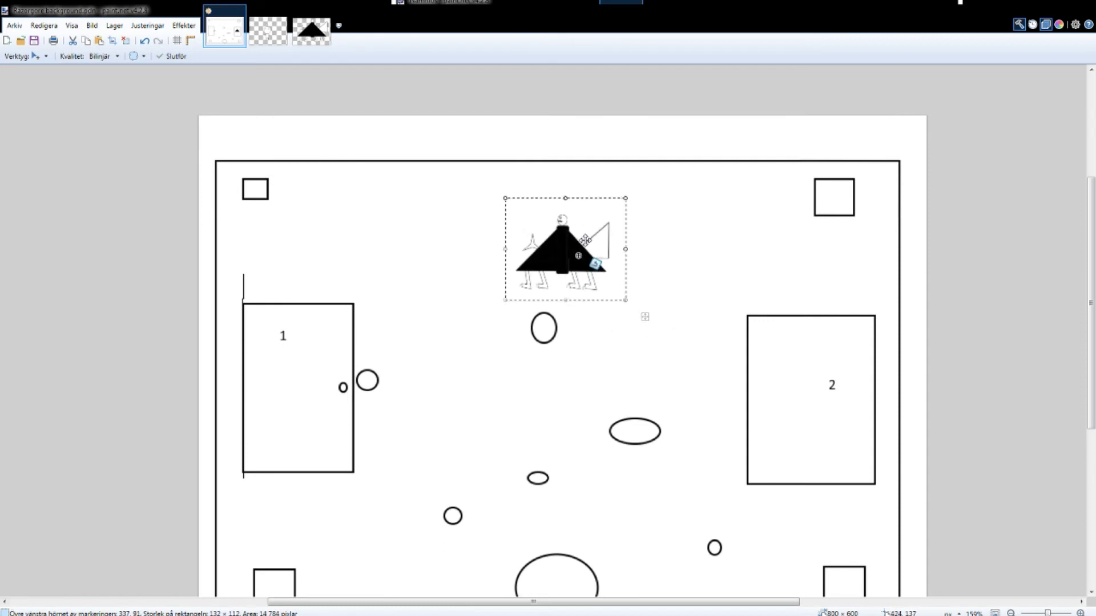
{"action": "scroll", "coordinate": [620, 250], "scroll_direction": "down", "scroll_amount": 1}
{"action": "scroll", "coordinate": [620, 249], "scroll_direction": "up", "scroll_amount": 1}
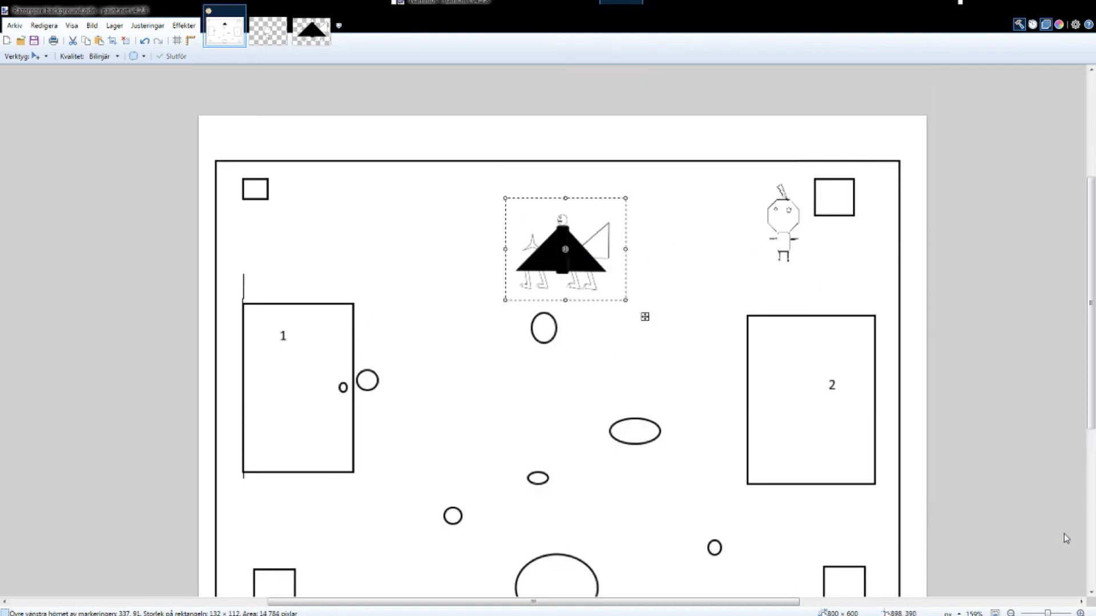
Step: Select the top-right stick figure and move it next to the boss
{"action": "key", "text": "s"}
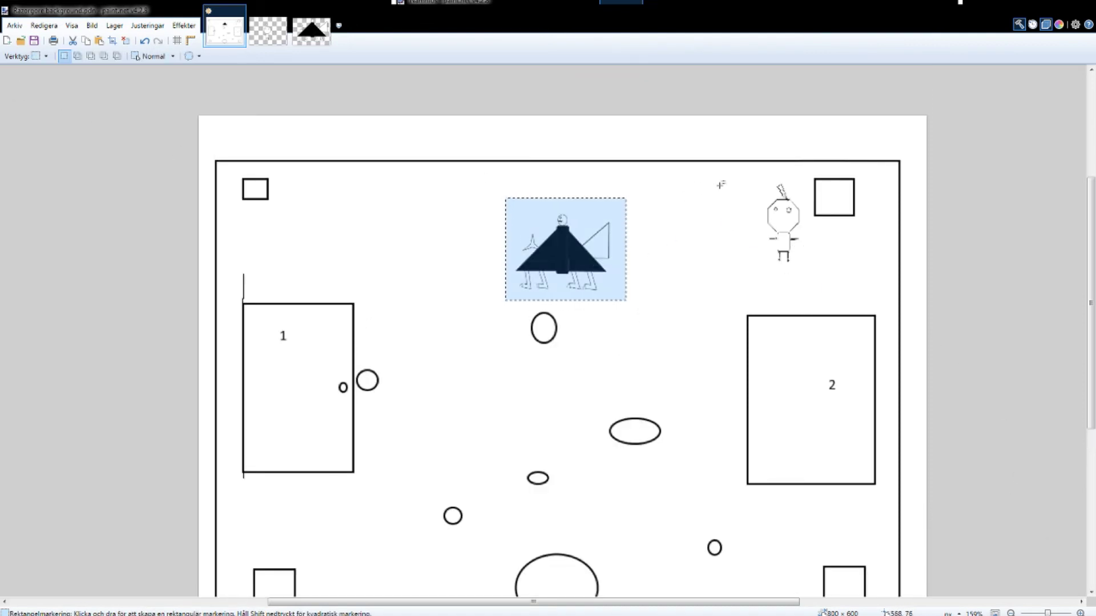
{"action": "left_click_drag", "start_coordinate": [741, 177], "coordinate": [842, 277]}
{"action": "left_click", "coordinate": [800, 237]}
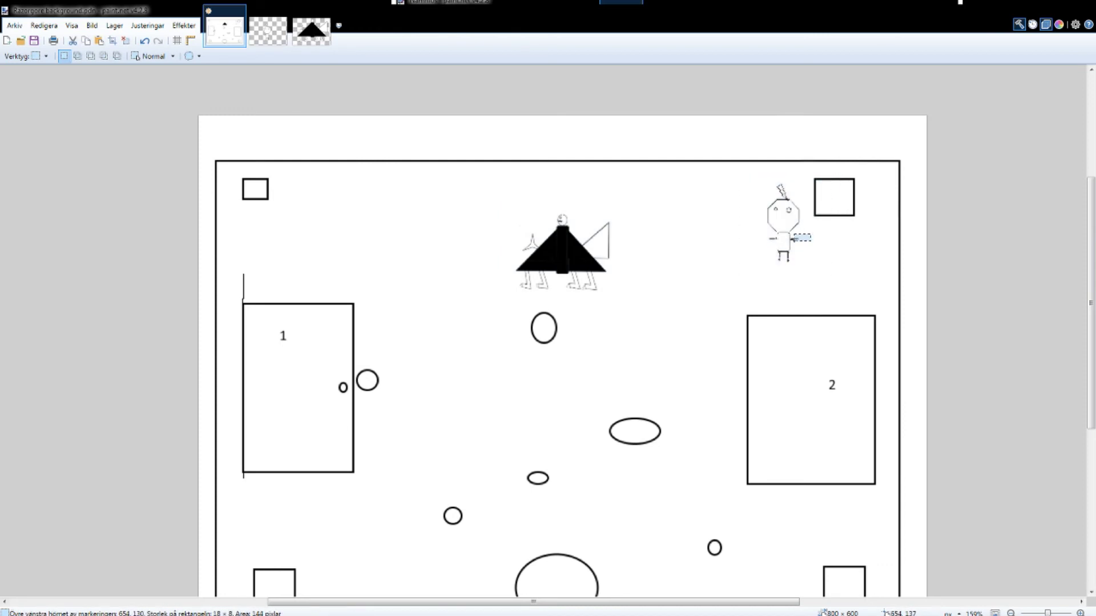
{"action": "left_click_drag", "start_coordinate": [748, 181], "coordinate": [835, 279]}
{"action": "key", "text": "m"}
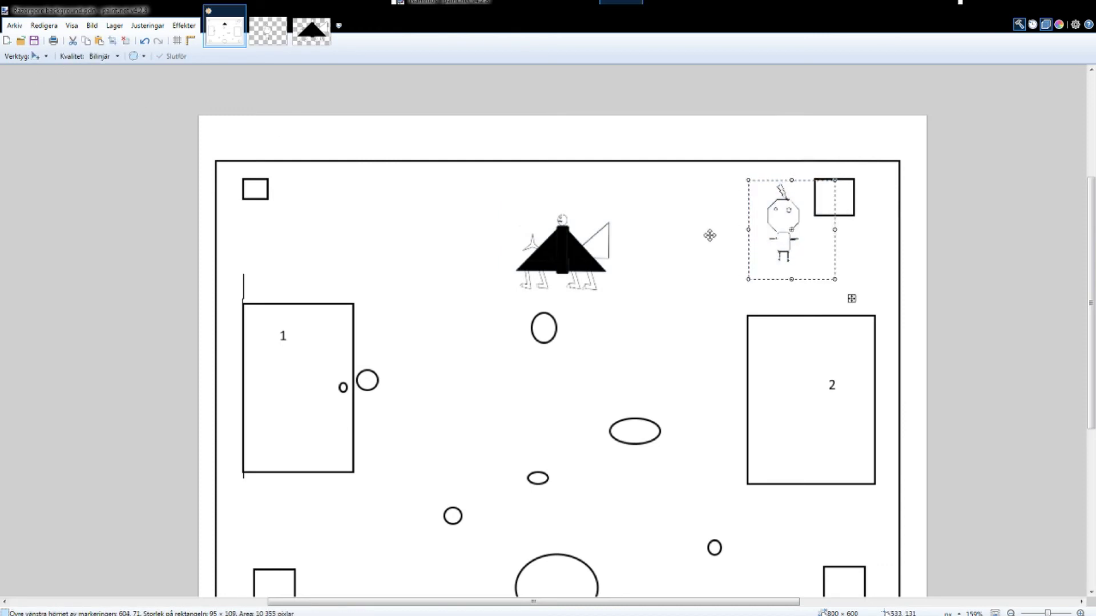
{"action": "left_click_drag", "start_coordinate": [779, 223], "coordinate": [711, 210]}
{"action": "scroll", "coordinate": [848, 283], "scroll_direction": "down", "scroll_amount": 1}
{"action": "scroll", "coordinate": [848, 215], "scroll_direction": "up", "scroll_amount": 3}
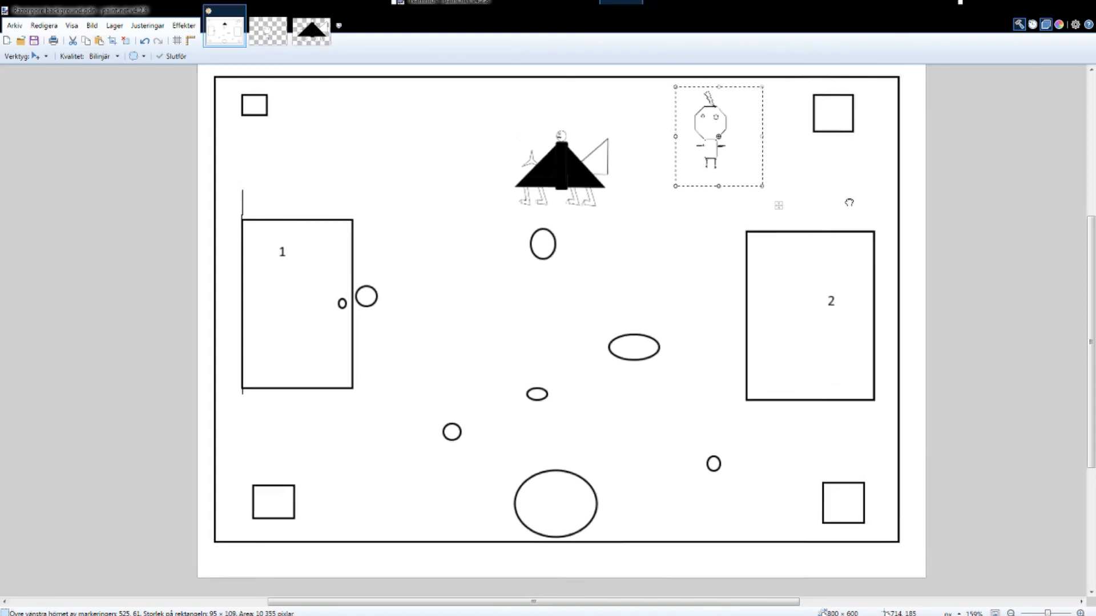
{"action": "mouse_move", "coordinate": [784, 218]}
{"action": "left_mouse_down"}
{"action": "mouse_move", "coordinate": [716, 228]}
{"action": "mouse_move", "coordinate": [784, 218]}
{"action": "mouse_move", "coordinate": [768, 255]}
{"action": "left_mouse_up"}
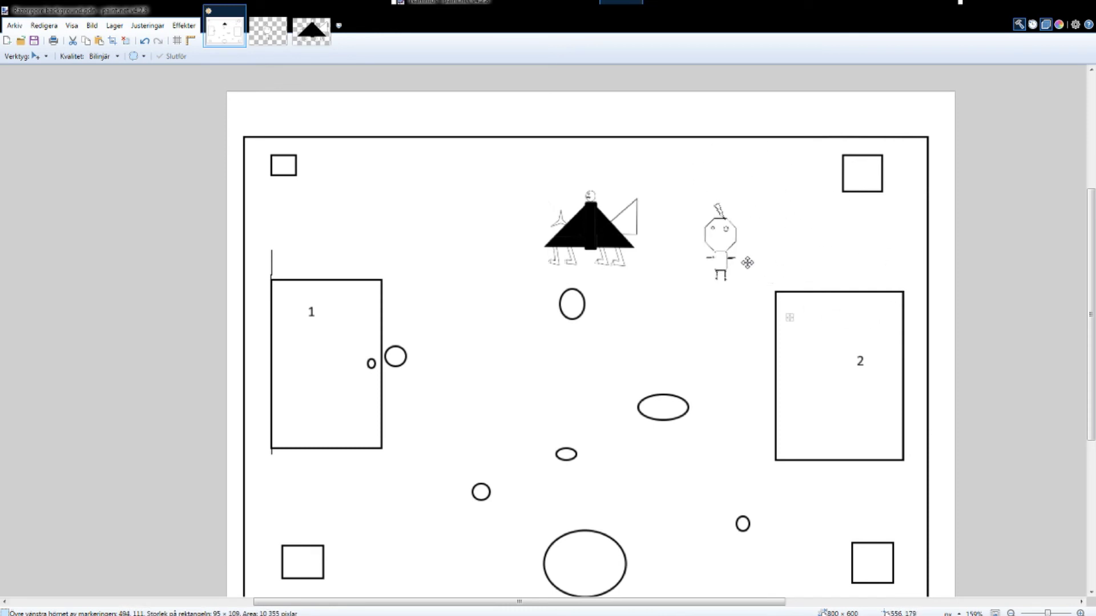
Step: Nudge the stick figure around, then drag it toward the top-right square
{"action": "mouse_move", "coordinate": [768, 255]}
{"action": "left_mouse_down"}
{"action": "mouse_move", "coordinate": [803, 239]}
{"action": "mouse_move", "coordinate": [772, 222]}
{"action": "left_mouse_up"}
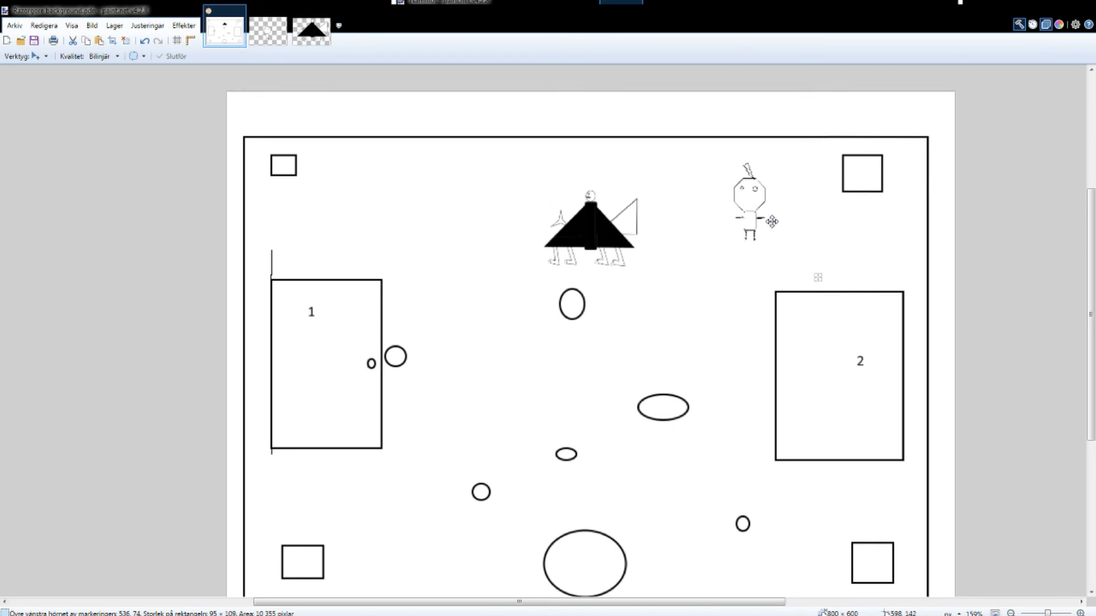
{"action": "left_click_drag", "start_coordinate": [772, 222], "coordinate": [769, 214]}
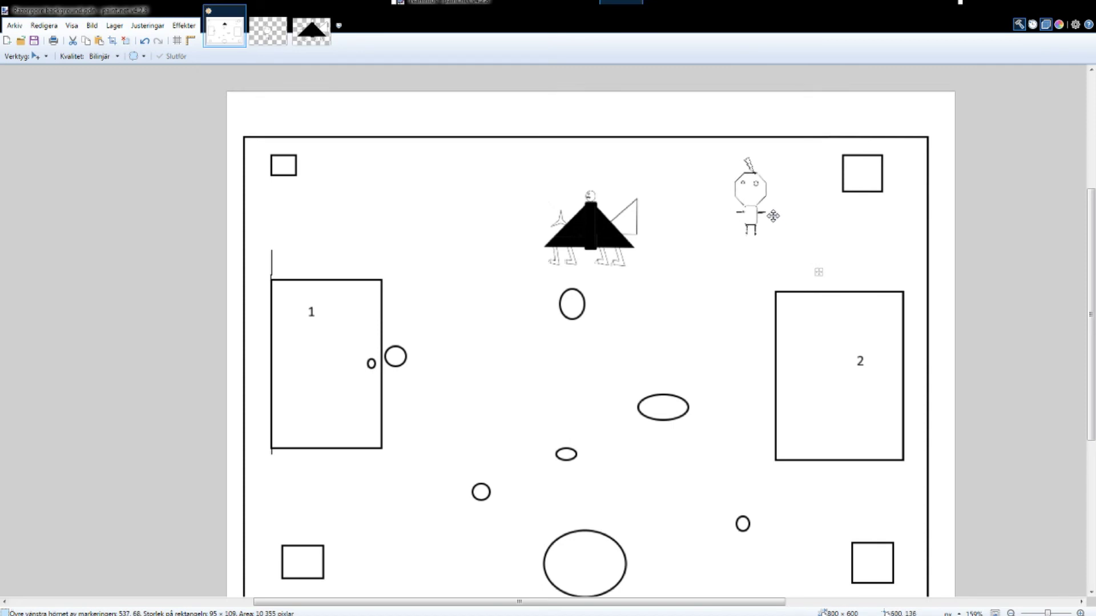
{"action": "left_click_drag", "start_coordinate": [765, 217], "coordinate": [759, 221]}
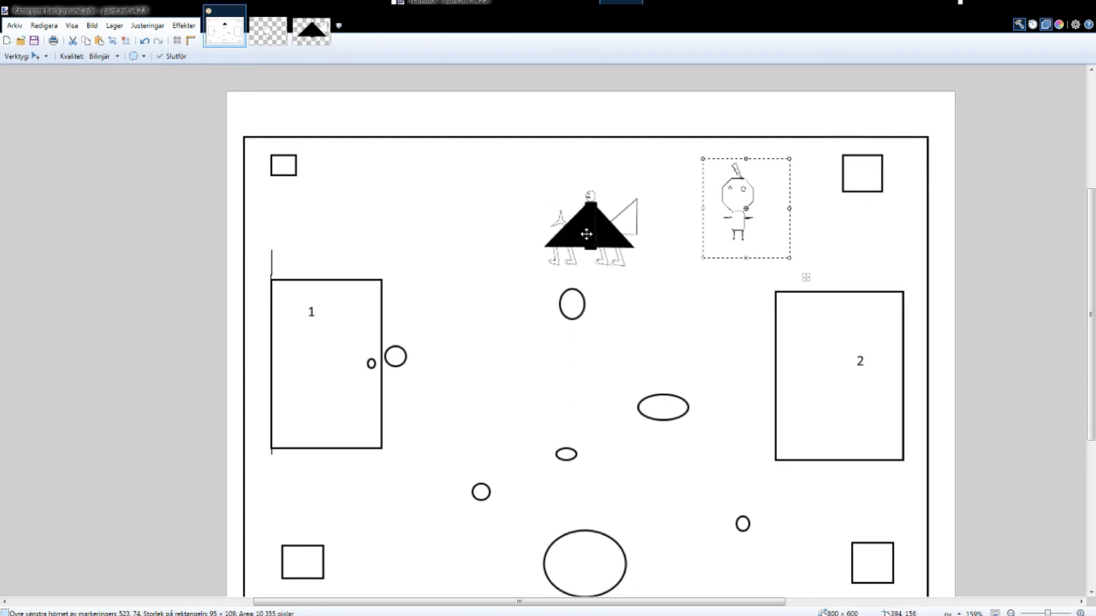
{"action": "mouse_move", "coordinate": [735, 201]}
{"action": "left_mouse_down"}
{"action": "mouse_move", "coordinate": [784, 248]}
{"action": "mouse_move", "coordinate": [862, 214]}
{"action": "mouse_move", "coordinate": [864, 200]}
{"action": "left_mouse_up"}
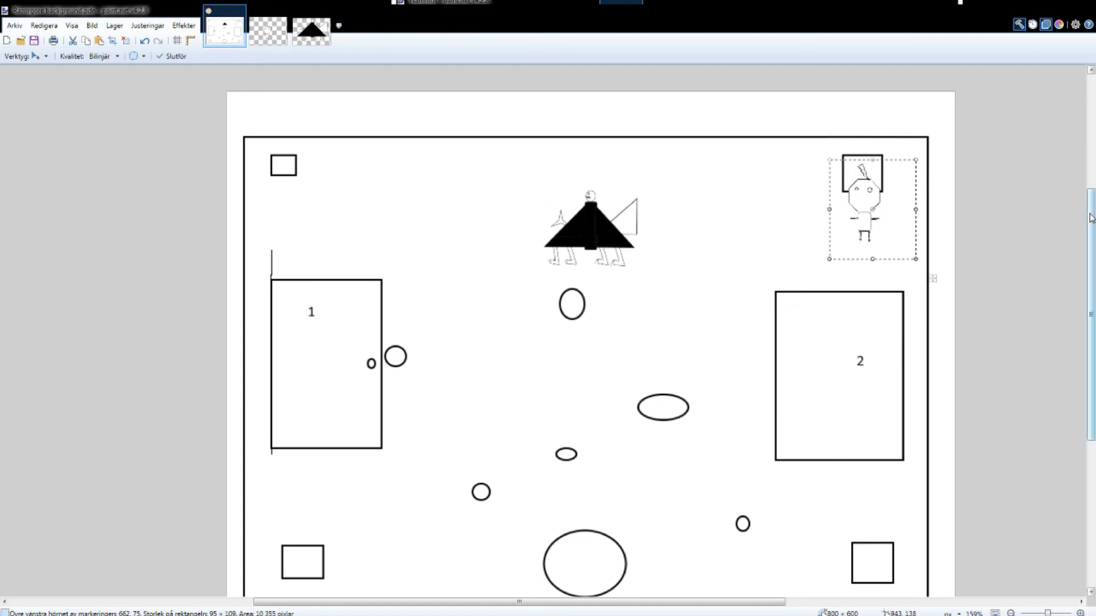
{"action": "left_click_drag", "start_coordinate": [1091, 257], "coordinate": [1089, 210]}
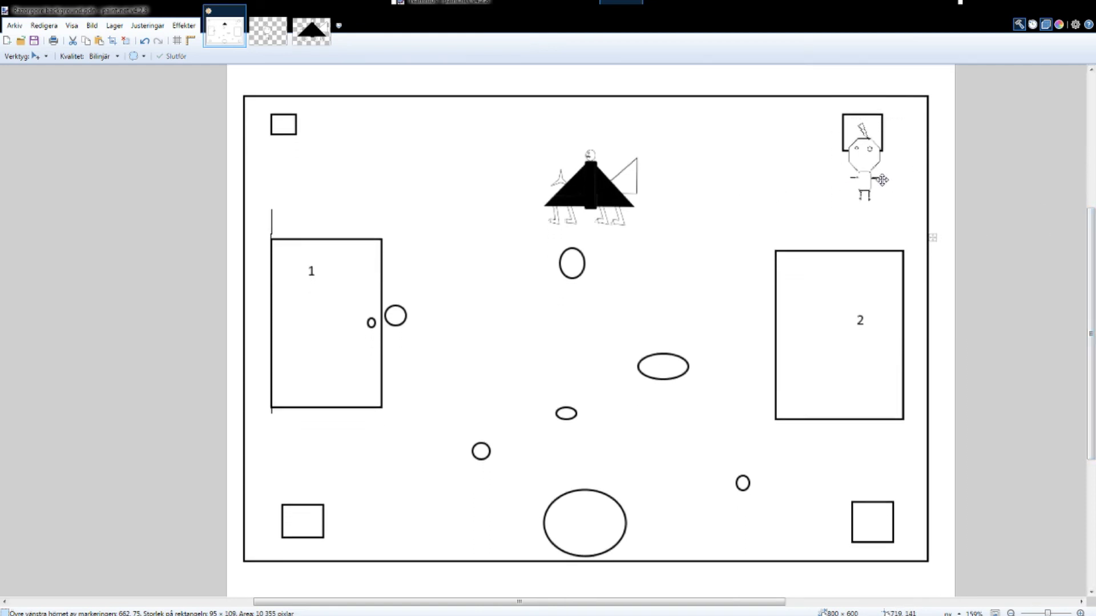
{"action": "mouse_move", "coordinate": [865, 171]}
{"action": "left_mouse_down"}
{"action": "mouse_move", "coordinate": [890, 169]}
{"action": "mouse_move", "coordinate": [870, 539]}
{"action": "mouse_move", "coordinate": [888, 482]}
{"action": "mouse_move", "coordinate": [434, 504]}
{"action": "mouse_move", "coordinate": [387, 176]}
{"action": "left_mouse_up"}
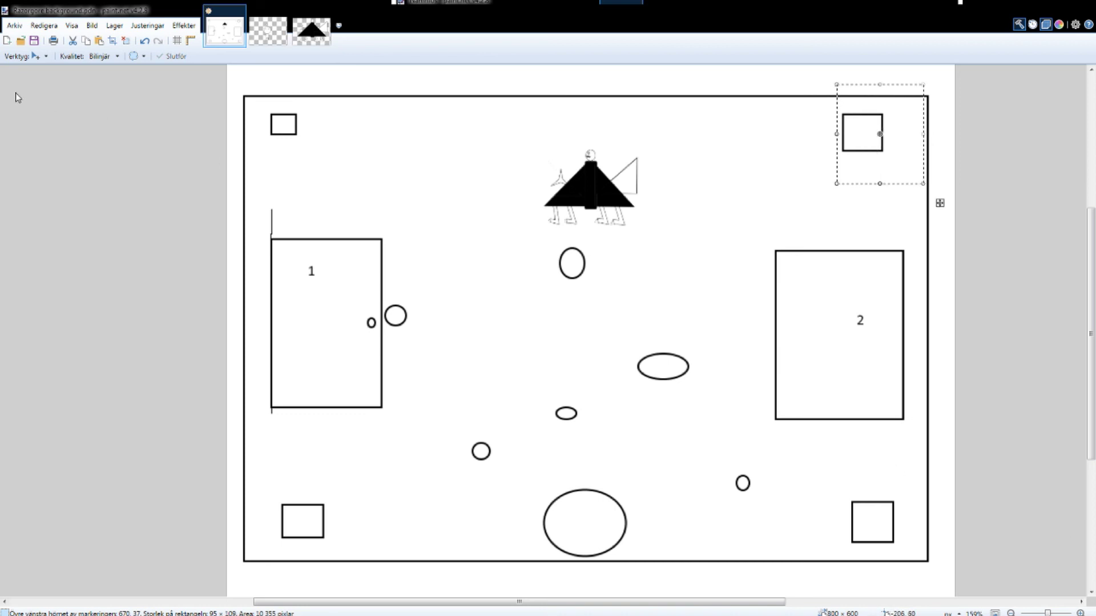
Step: Select the black triangle boss figure and scale it up by dragging a corner handle
{"action": "key", "text": "s"}
{"action": "left_click_drag", "start_coordinate": [533, 143], "coordinate": [655, 225]}
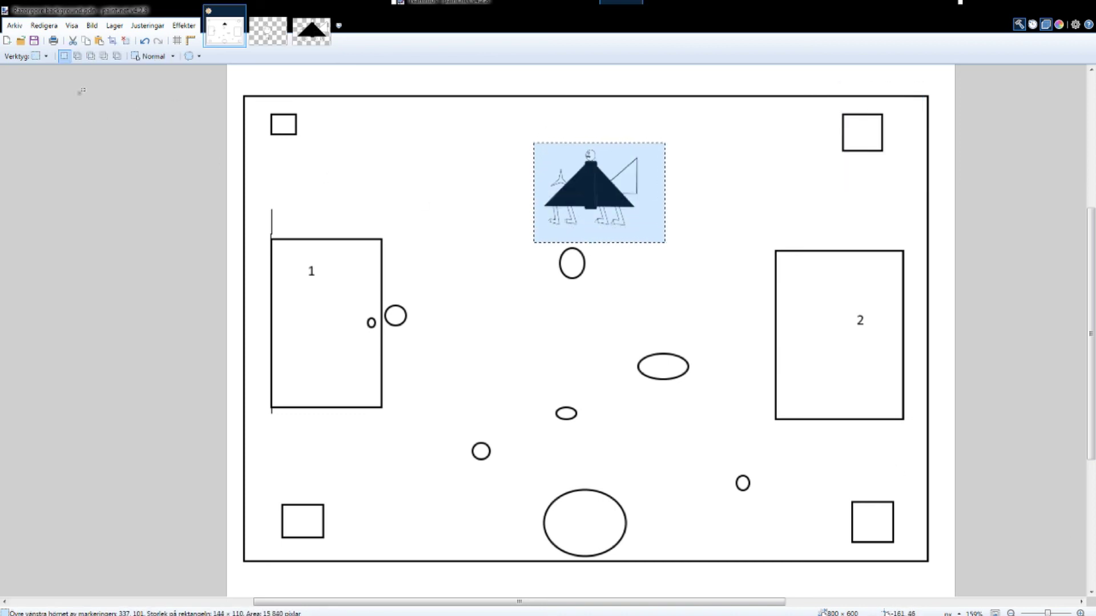
{"action": "key", "text": "m"}
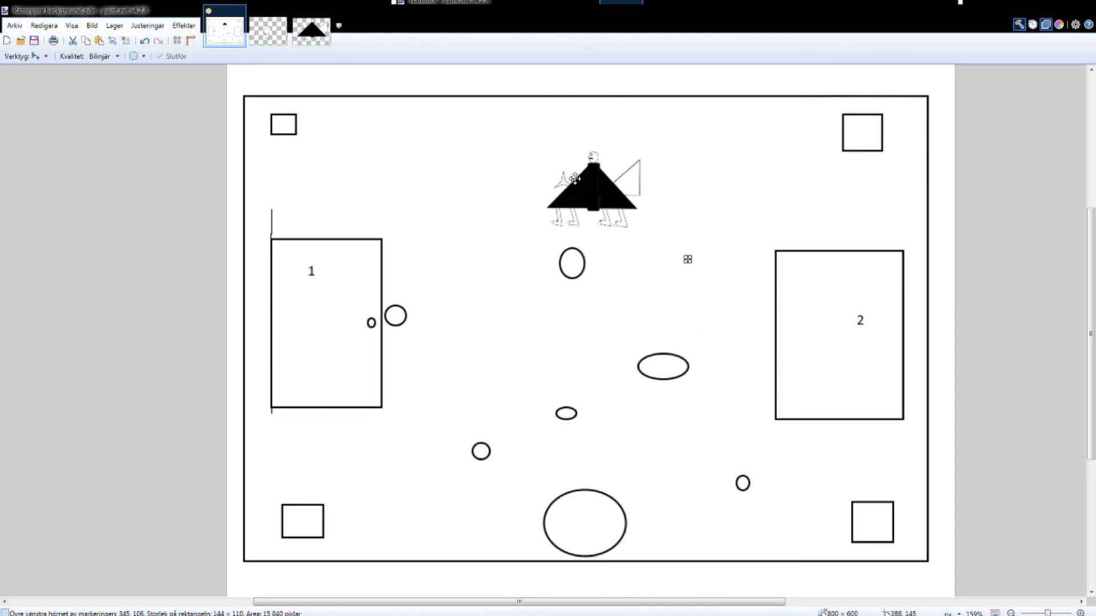
{"action": "left_click_drag", "start_coordinate": [573, 179], "coordinate": [483, 159]}
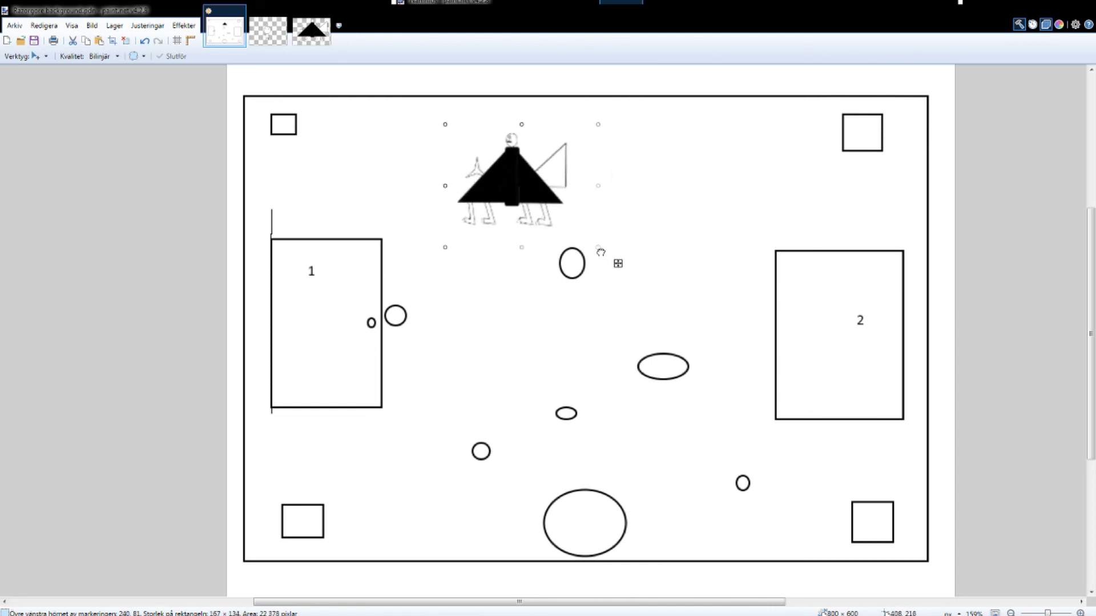
{"action": "left_click_drag", "start_coordinate": [600, 253], "coordinate": [708, 325]}
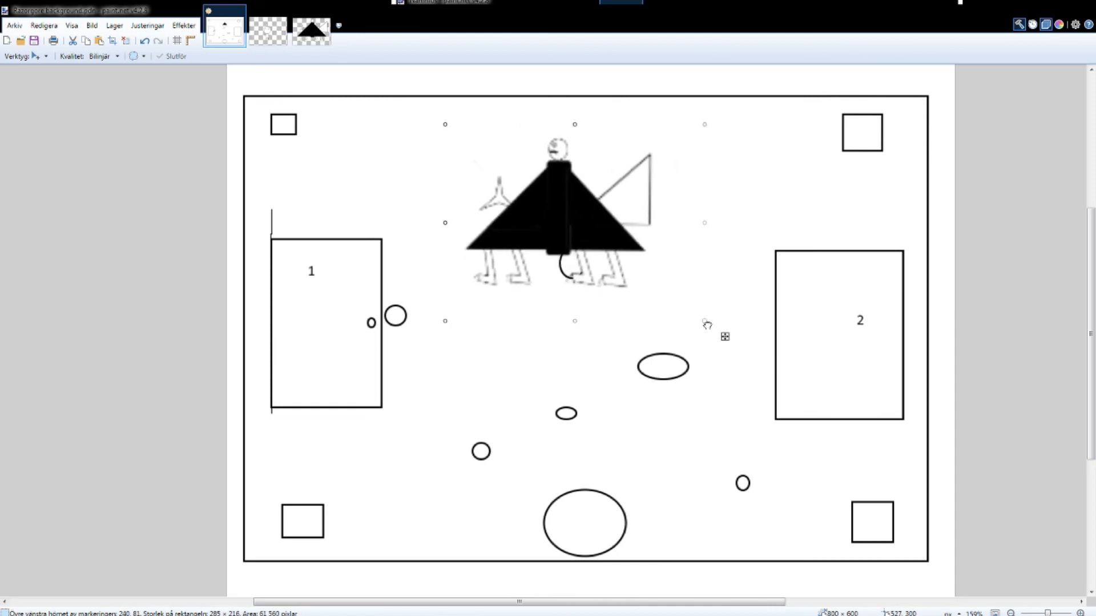
Step: Drag the enlarged boss to the room centre between platforms 1 and 2
{"action": "mouse_move", "coordinate": [570, 215]}
{"action": "left_mouse_down"}
{"action": "mouse_move", "coordinate": [801, 351]}
{"action": "mouse_move", "coordinate": [460, 337]}
{"action": "mouse_move", "coordinate": [555, 328]}
{"action": "mouse_move", "coordinate": [555, 296]}
{"action": "mouse_move", "coordinate": [459, 335]}
{"action": "mouse_move", "coordinate": [539, 302]}
{"action": "mouse_move", "coordinate": [386, 335]}
{"action": "mouse_move", "coordinate": [441, 347]}
{"action": "mouse_move", "coordinate": [834, 321]}
{"action": "left_mouse_up"}
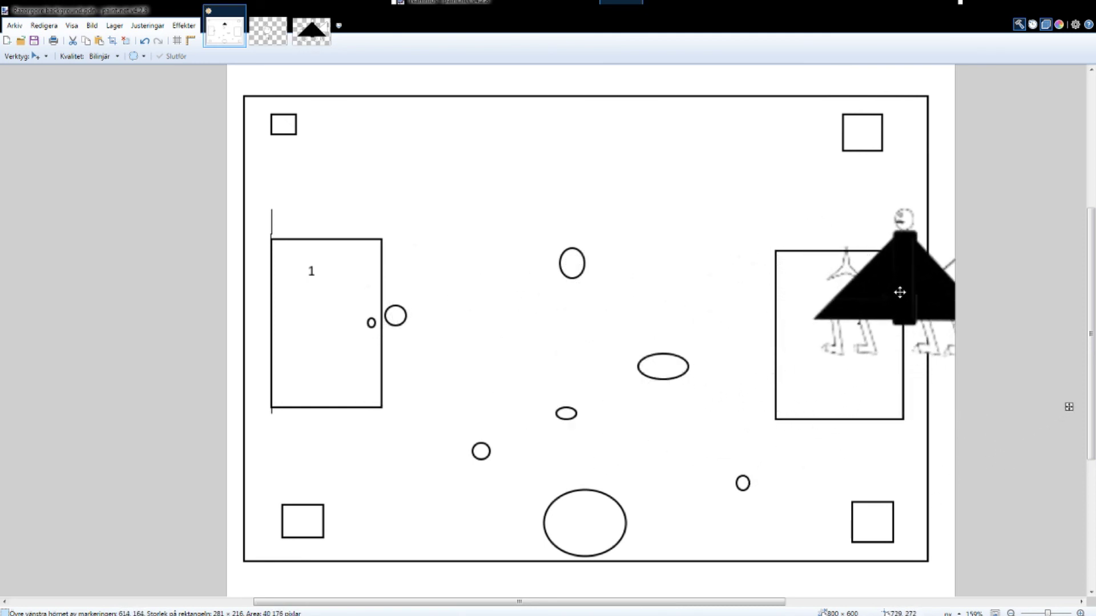
{"action": "mouse_move", "coordinate": [834, 321]}
{"action": "left_mouse_down"}
{"action": "mouse_move", "coordinate": [912, 233]}
{"action": "mouse_move", "coordinate": [443, 339]}
{"action": "mouse_move", "coordinate": [741, 295]}
{"action": "mouse_move", "coordinate": [700, 276]}
{"action": "mouse_move", "coordinate": [596, 292]}
{"action": "mouse_move", "coordinate": [596, 282]}
{"action": "mouse_move", "coordinate": [648, 271]}
{"action": "left_mouse_up"}
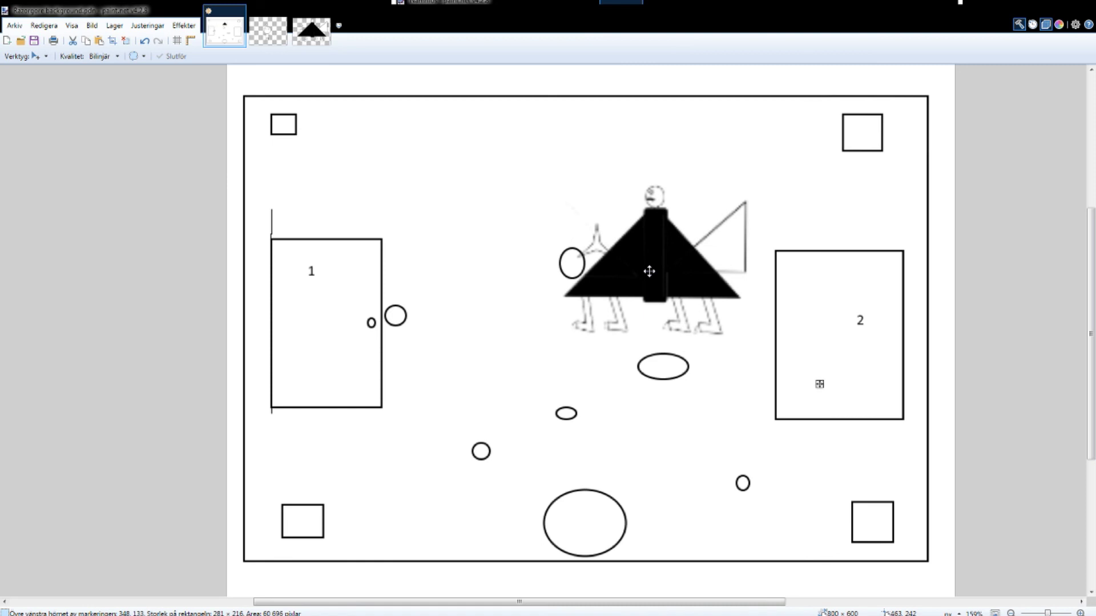
{"action": "mouse_move", "coordinate": [649, 272]}
{"action": "left_mouse_down"}
{"action": "mouse_move", "coordinate": [675, 308]}
{"action": "mouse_move", "coordinate": [647, 261]}
{"action": "mouse_move", "coordinate": [557, 346]}
{"action": "left_mouse_up"}
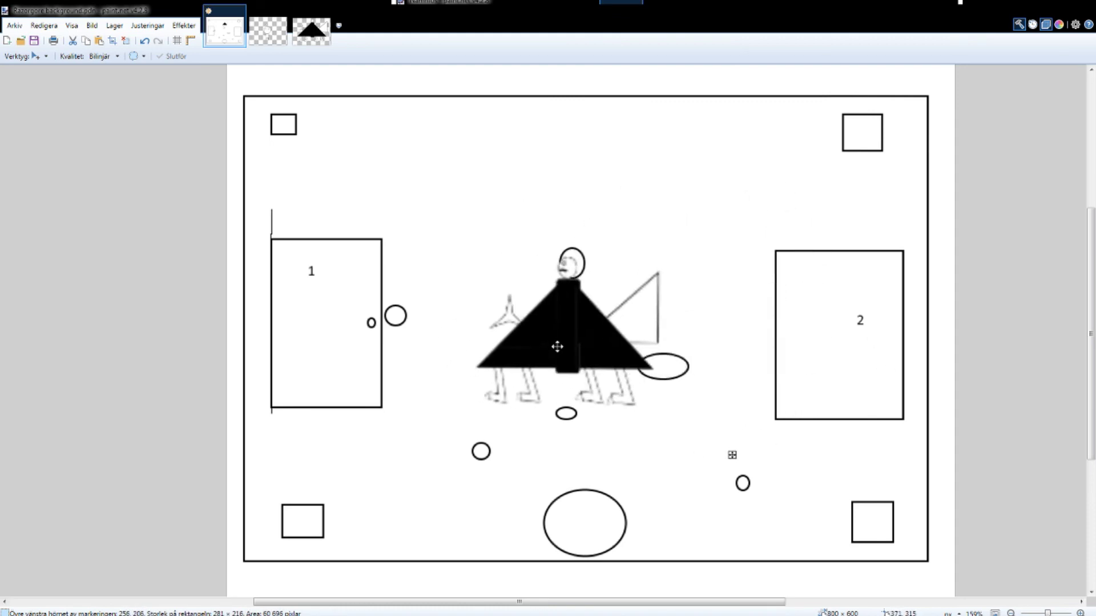